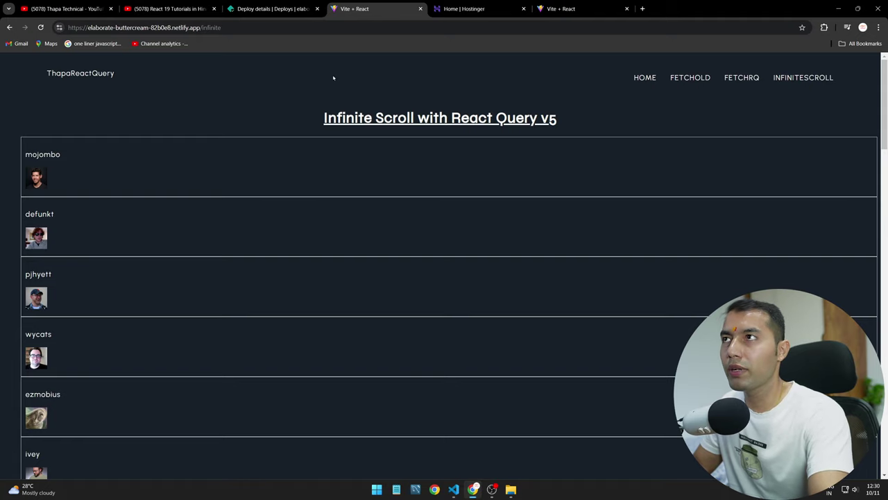
# - Switch to Netlify and change the elaborate-buttercream-82b0e8 site's name to reactquery1 in its site configuration
pyautogui.click(472, 8)
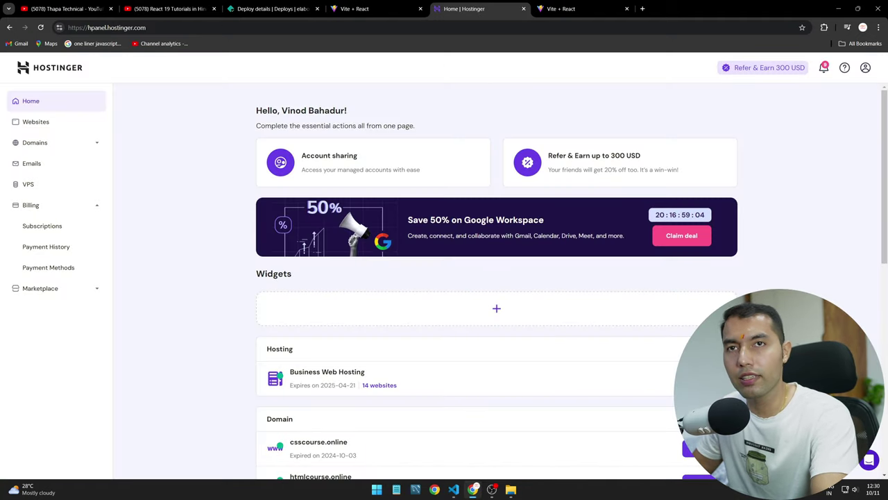
pyautogui.click(372, 6)
pyautogui.click(271, 8)
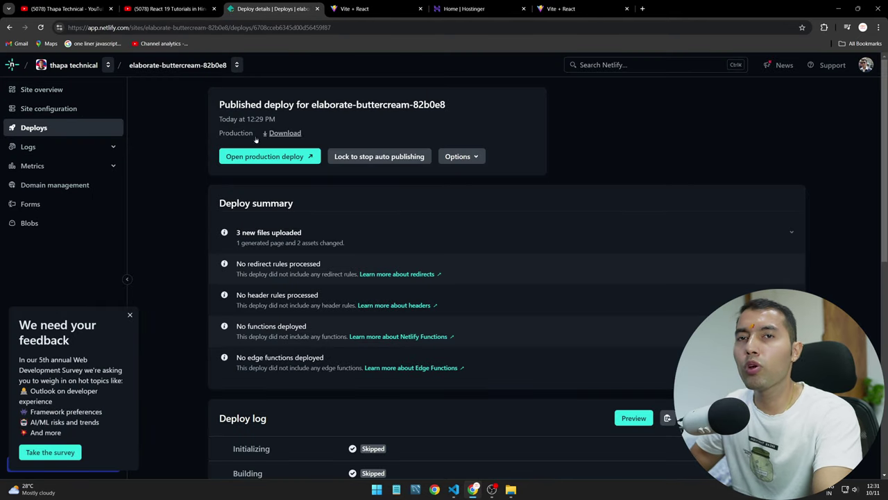
pyautogui.click(48, 108)
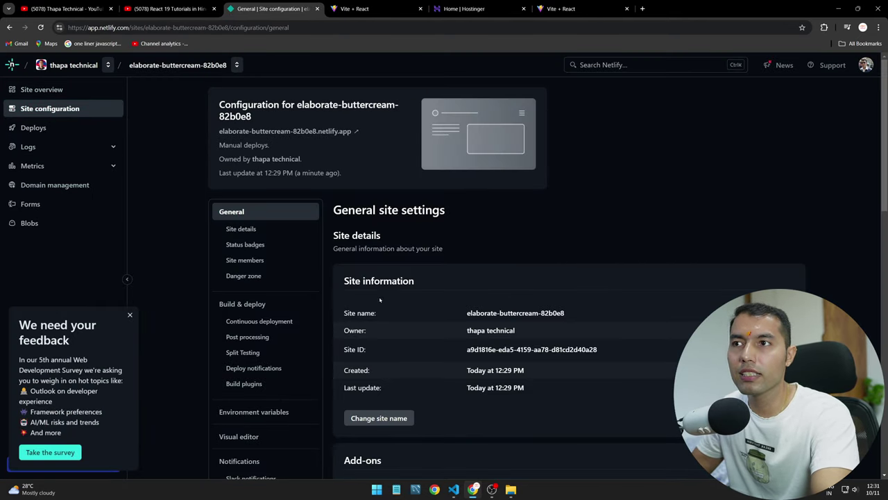
pyautogui.click(379, 418)
pyautogui.tripleClick(465, 276)
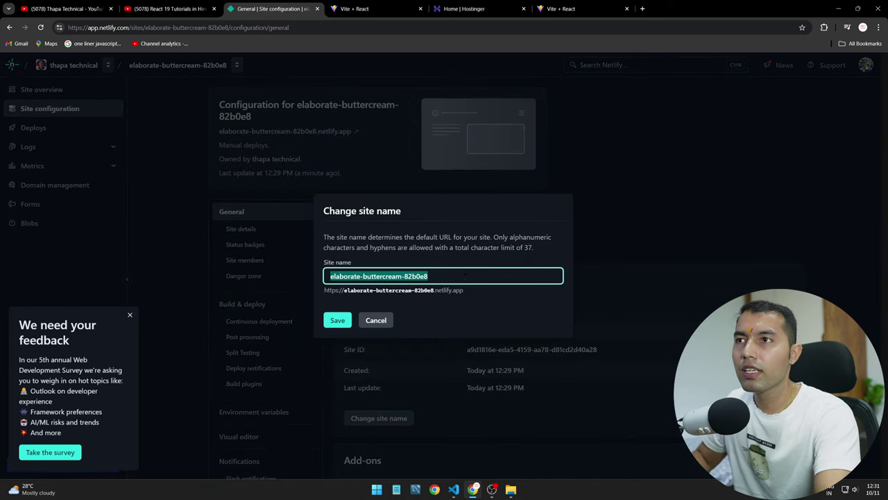
pyautogui.write('reactquery')
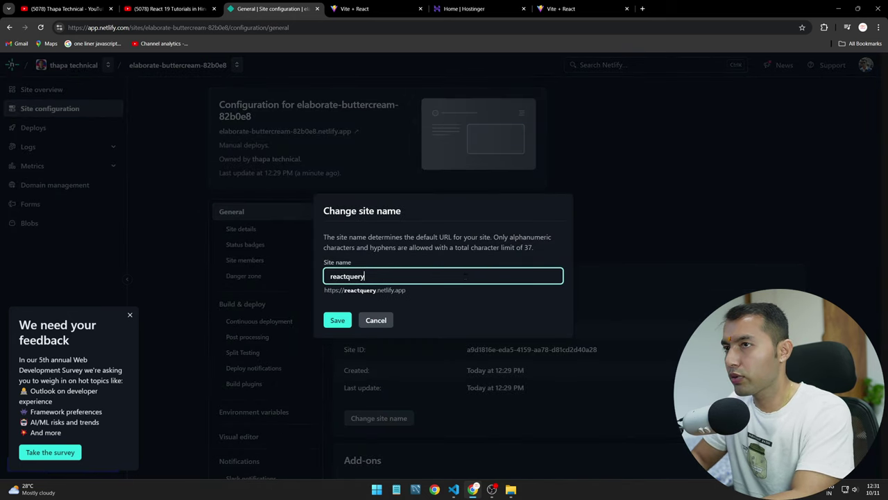
pyautogui.write('1')
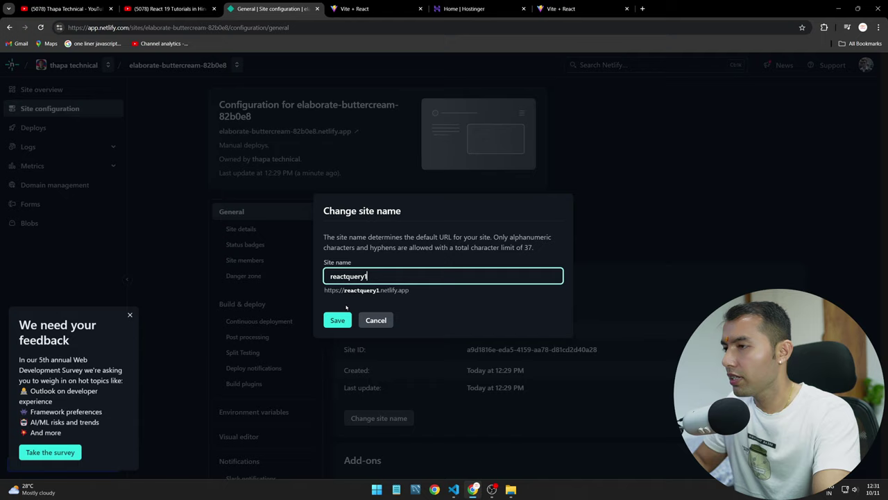
pyautogui.click(337, 320)
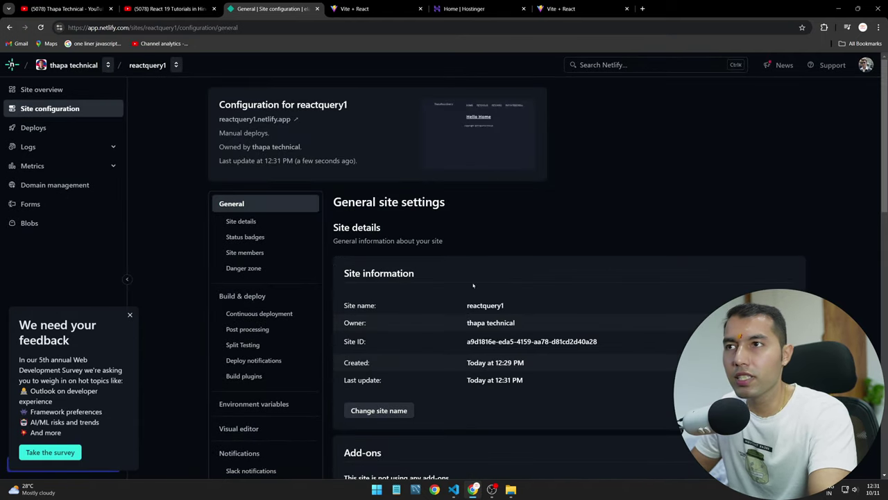
# - Open the live site at reactquery1.netlify.app and view its FETCHRQ page
pyautogui.click(260, 119)
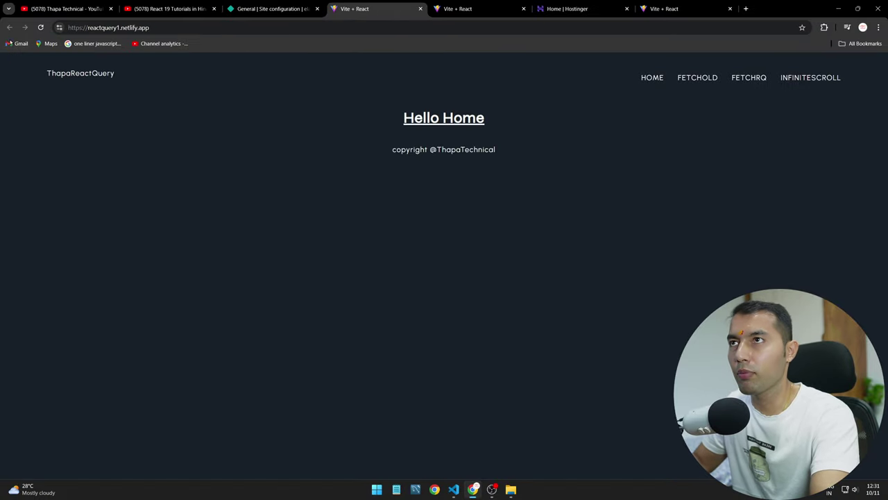
pyautogui.click(737, 79)
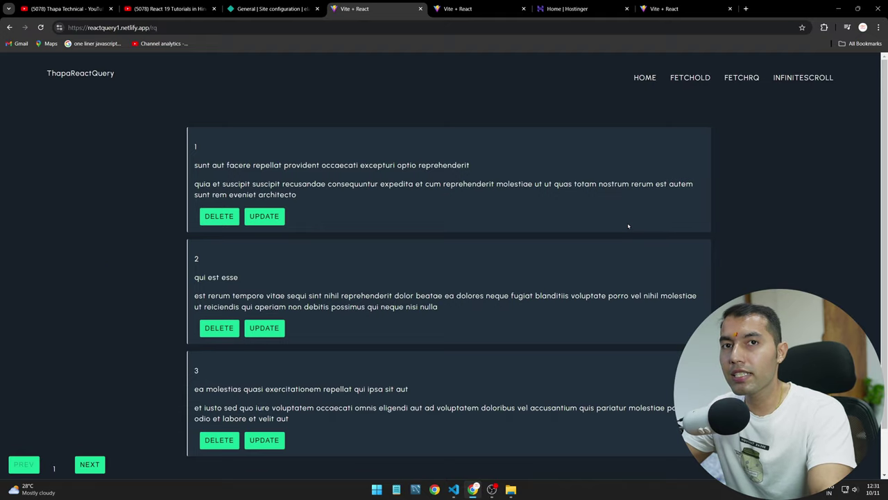
# - Switch to Hostinger and examine the Premium hosting plan's features, including its domain, email, managed WordPress and security sections
pyautogui.click(567, 8)
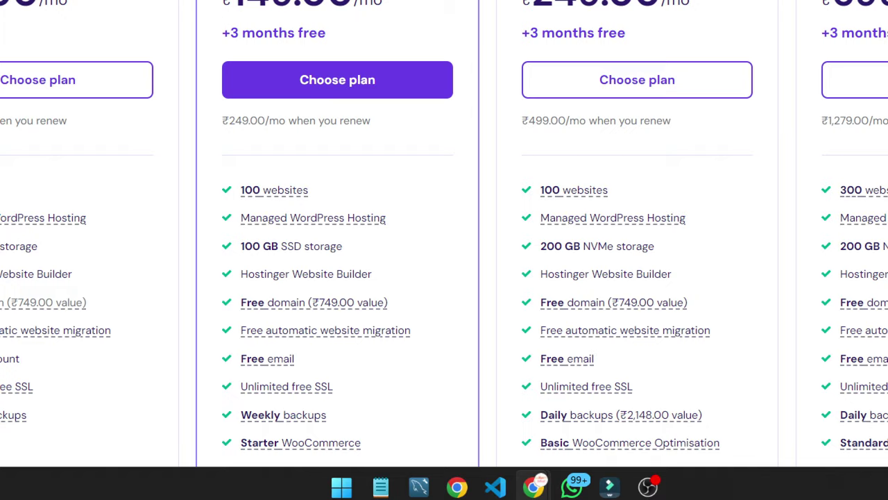
pyautogui.moveTo(322, 371); pyautogui.dragTo(336, 340)
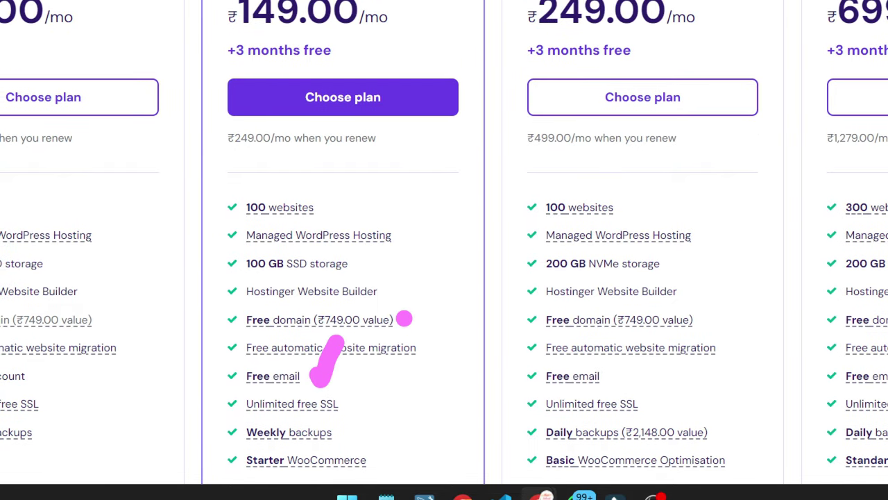
pyautogui.moveTo(405, 320); pyautogui.dragTo(429, 284)
pyautogui.moveTo(326, 207); pyautogui.dragTo(373, 167)
pyautogui.scroll(-2, 402, 297)
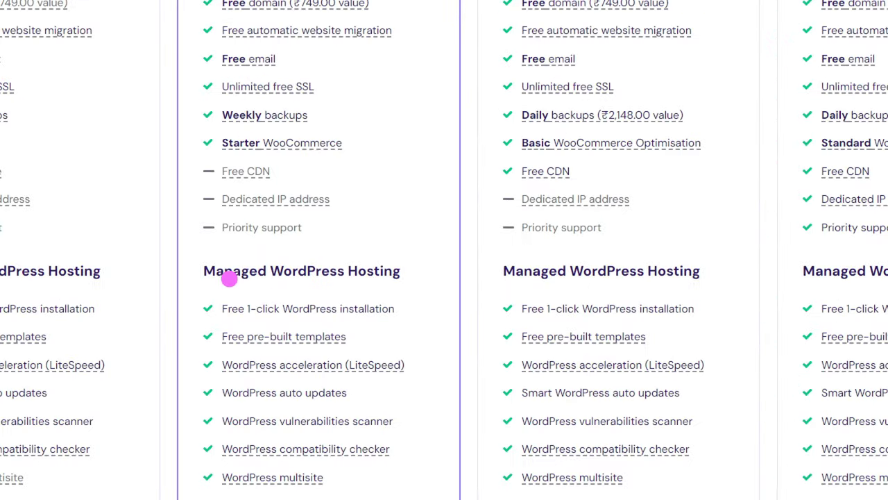
pyautogui.moveTo(310, 280)
pyautogui.mouseDown()
pyautogui.moveTo(384, 257)
pyautogui.moveTo(383, 279)
pyautogui.mouseUp()
pyautogui.scroll(-3, 379, 313)
pyautogui.tripleClick(368, 280)
pyautogui.scroll(-3, 415, 306)
pyautogui.doubleClick(322, 213)
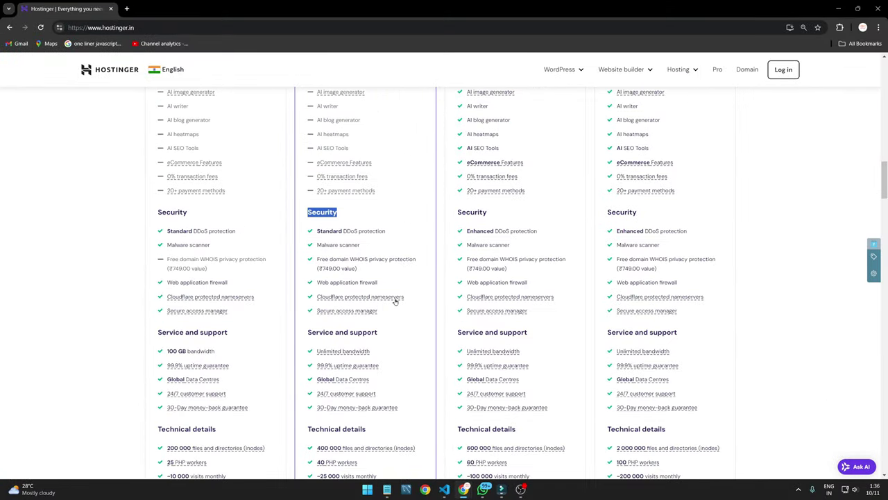
pyautogui.tripleClick(405, 332)
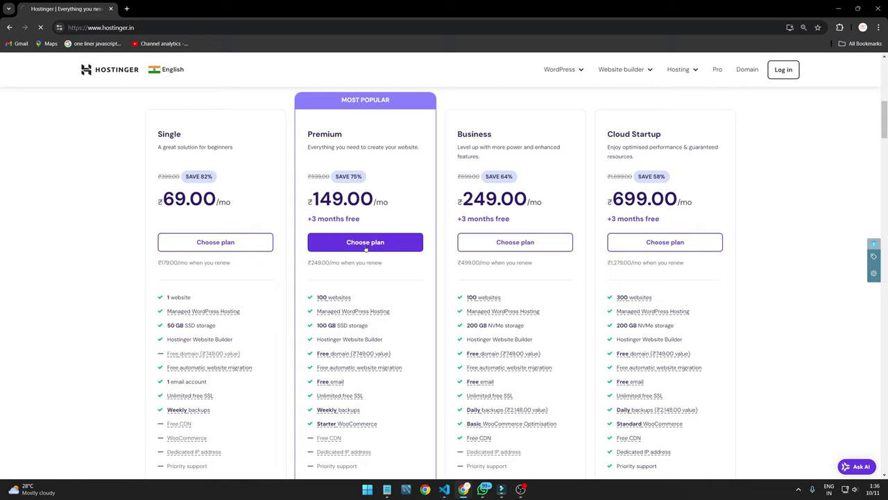
# - Choose the Premium web hosting plan and set its period to 24 months in the cart
pyautogui.click(365, 248)
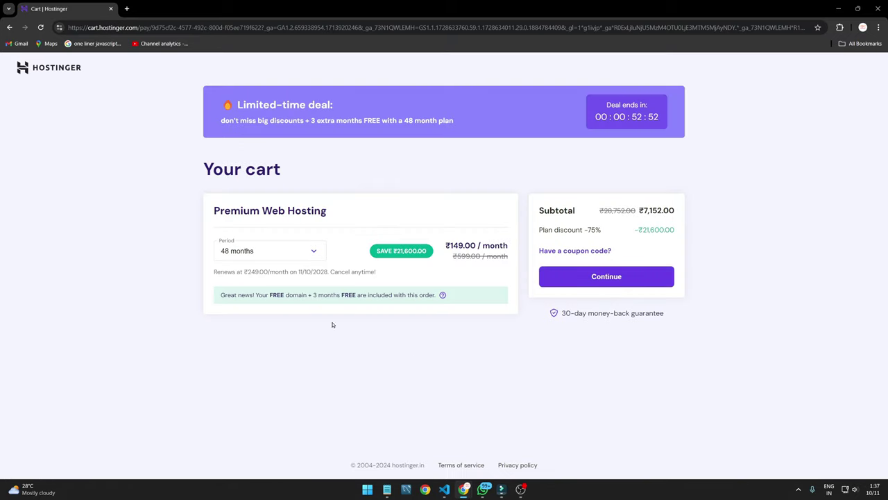
pyautogui.click(274, 251)
pyautogui.click(277, 305)
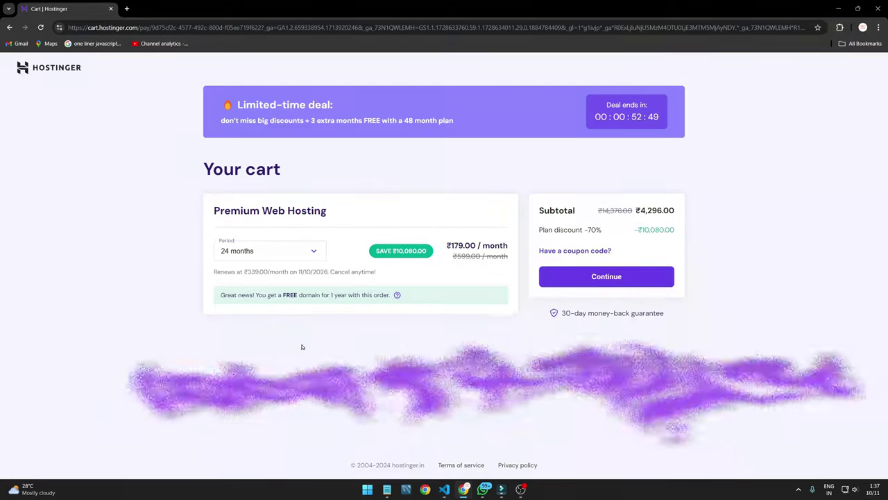
# - Apply the coupon code THAPA7 to the Premium Web Hosting order
pyautogui.moveTo(543, 209); pyautogui.dragTo(576, 227)
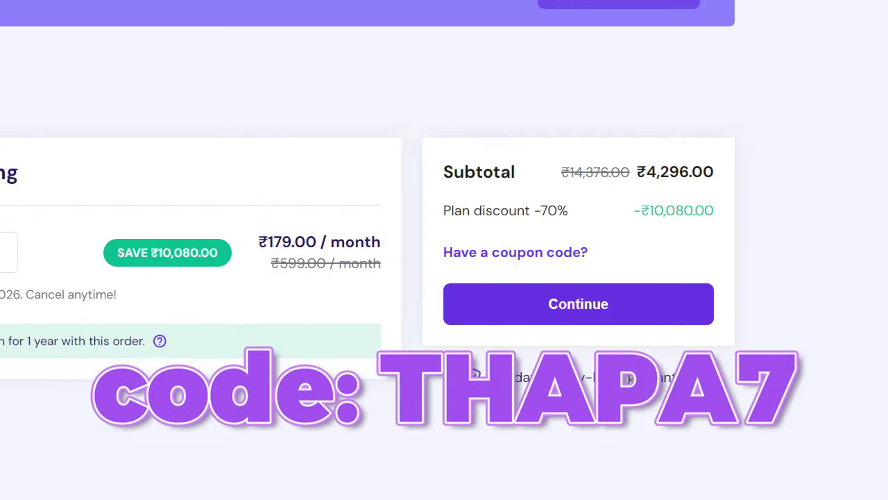
pyautogui.click(587, 250)
pyautogui.write('THAPA7')
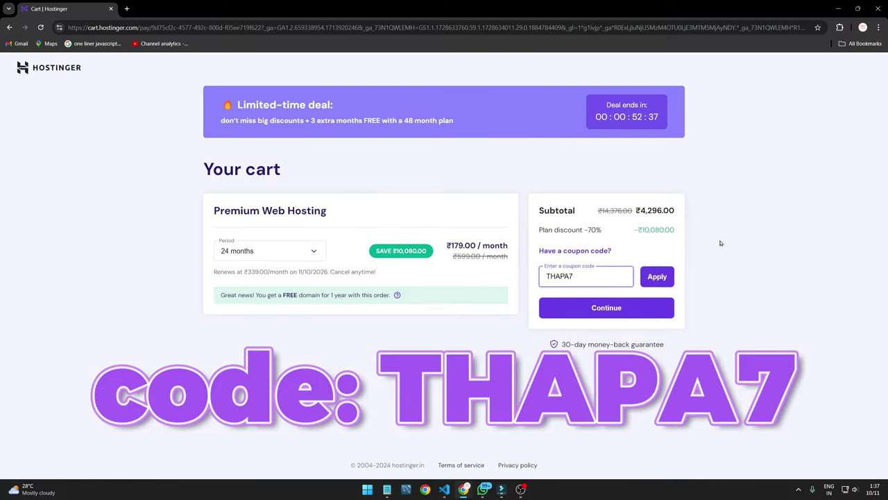
pyautogui.press('Return')
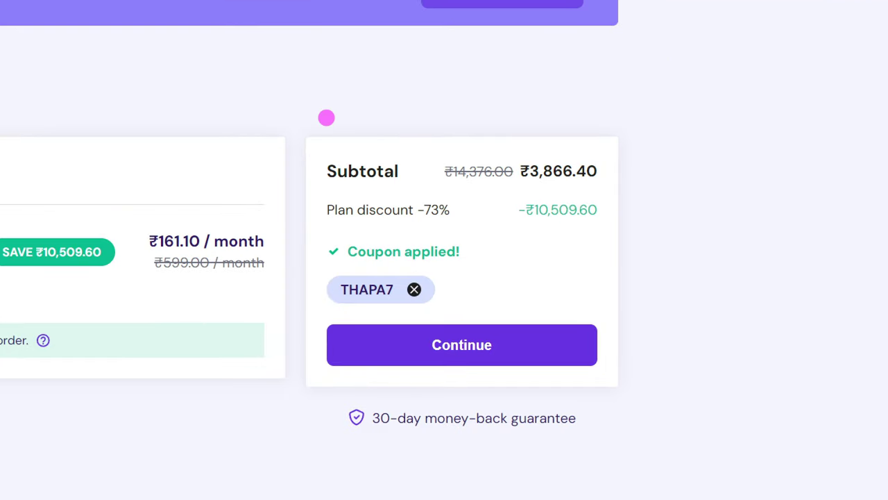
# - Review the cart's order summary, including the subtotal, plan discount and coupon
pyautogui.moveTo(268, 98); pyautogui.dragTo(685, 424)
pyautogui.moveTo(595, 175); pyautogui.dragTo(659, 143)
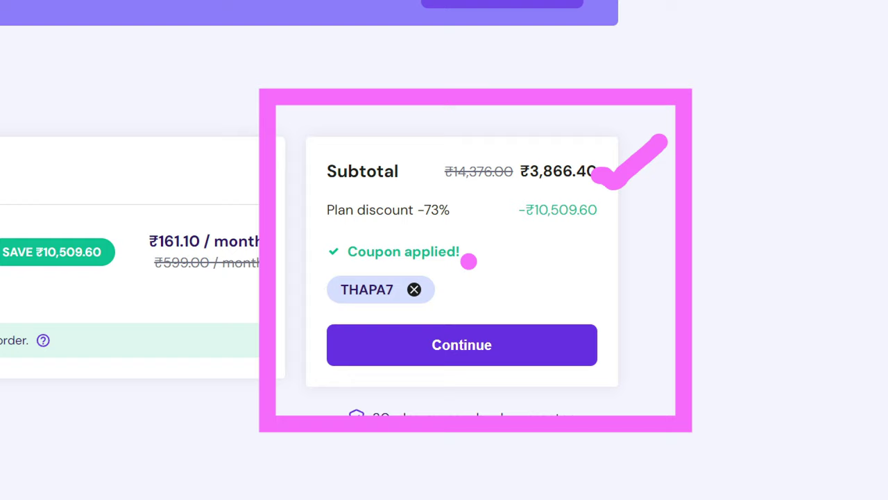
pyautogui.moveTo(468, 257); pyautogui.dragTo(521, 223)
pyautogui.moveTo(435, 220); pyautogui.dragTo(472, 207)
pyautogui.moveTo(450, 375); pyautogui.dragTo(589, 325)
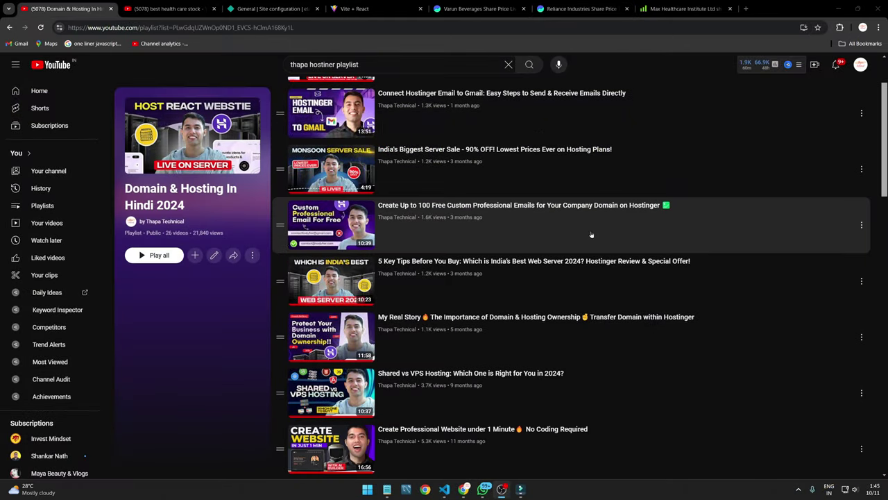
# - Look through YouTube's Domain & Hosting In Hindi 2024 playlist for tutorials on domains, SSL certificates and website hosting
pyautogui.scroll(-8, 591, 234)
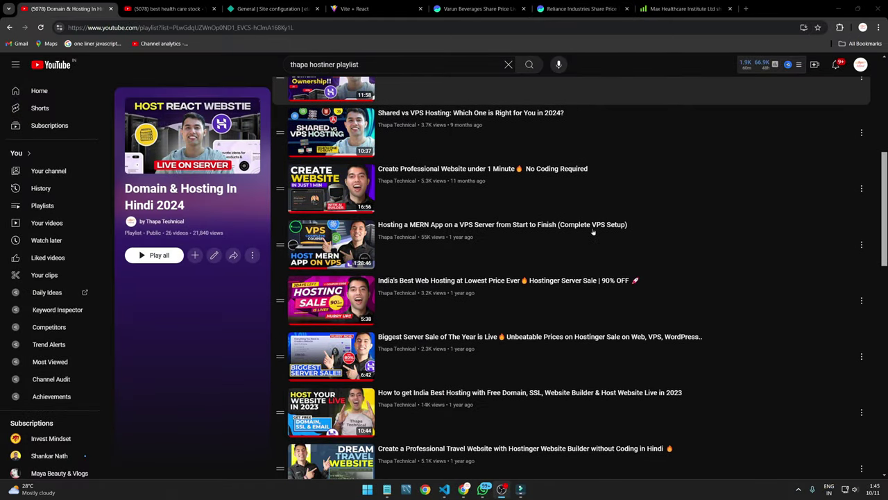
pyautogui.scroll(-7, 594, 232)
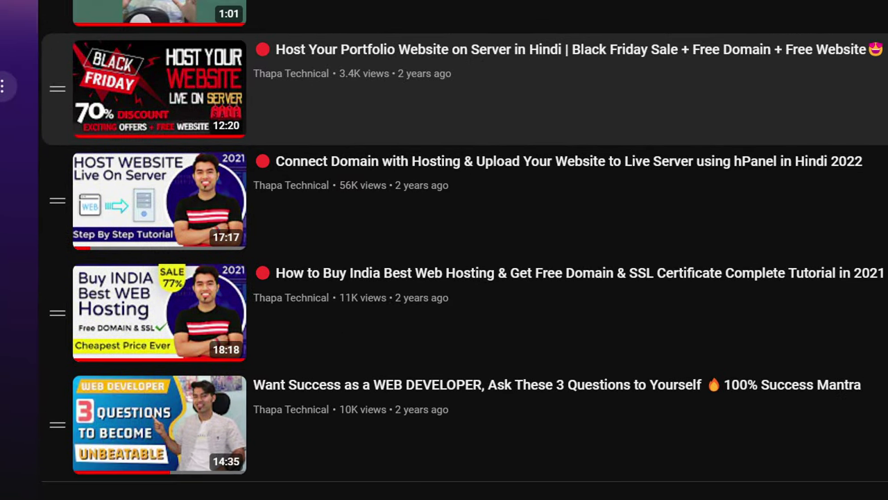
pyautogui.moveTo(508, 429); pyautogui.dragTo(529, 381)
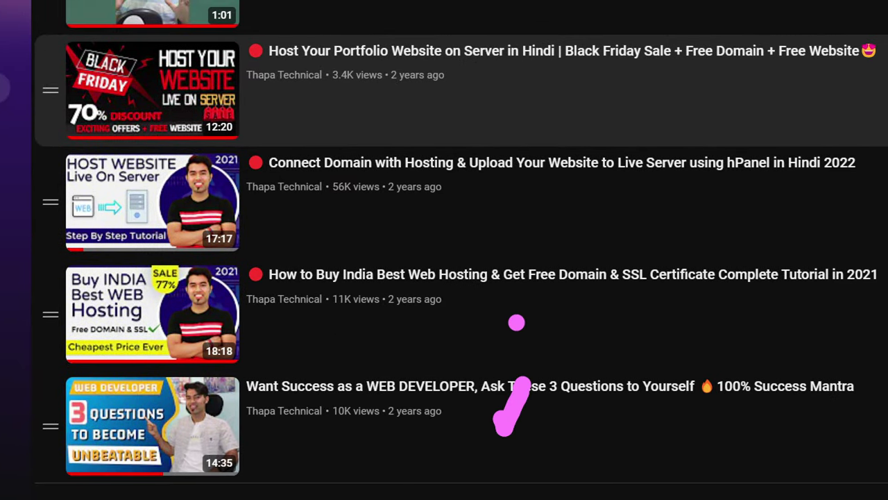
pyautogui.moveTo(535, 288); pyautogui.dragTo(555, 254)
pyautogui.moveTo(531, 186); pyautogui.dragTo(605, 156)
pyautogui.moveTo(561, 63); pyautogui.dragTo(632, 25)
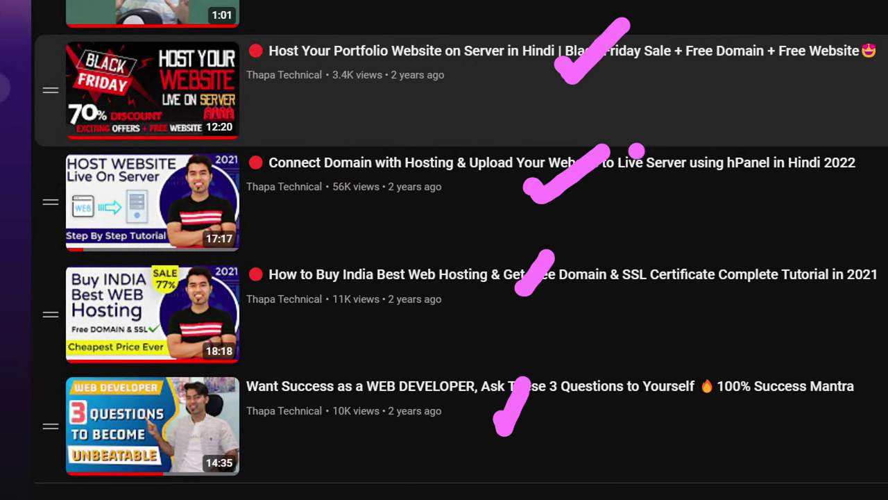
pyautogui.scroll(2, 602, 411)
pyautogui.scroll(2, 602, 411)
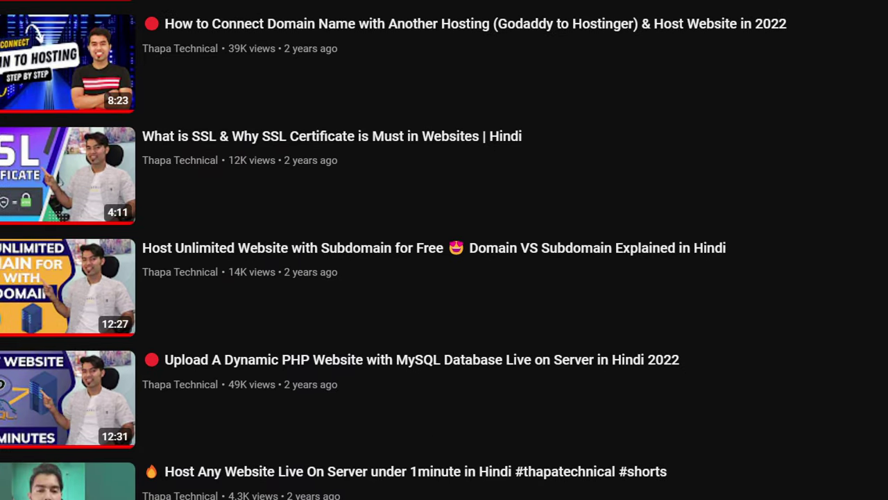
pyautogui.moveTo(488, 50); pyautogui.dragTo(555, 24)
pyautogui.moveTo(553, 200); pyautogui.dragTo(579, 164)
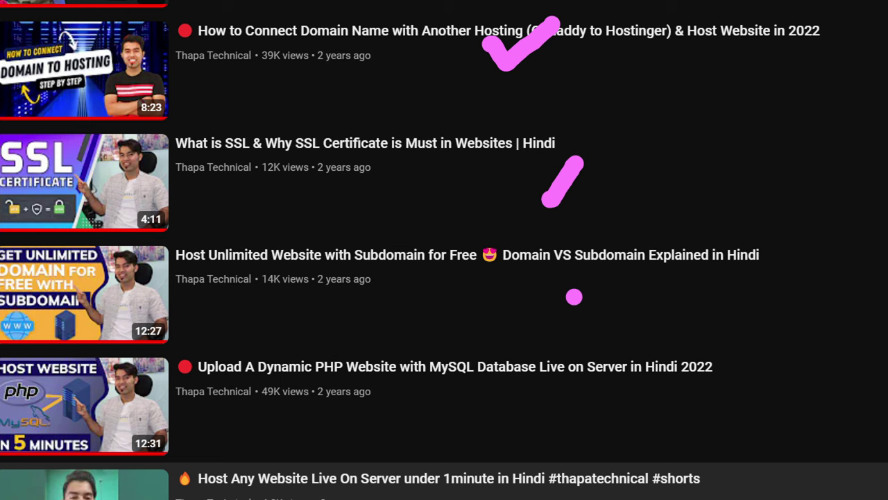
pyautogui.moveTo(574, 295); pyautogui.dragTo(601, 263)
pyautogui.moveTo(570, 397); pyautogui.dragTo(616, 349)
pyautogui.moveTo(638, 466); pyautogui.dragTo(674, 406)
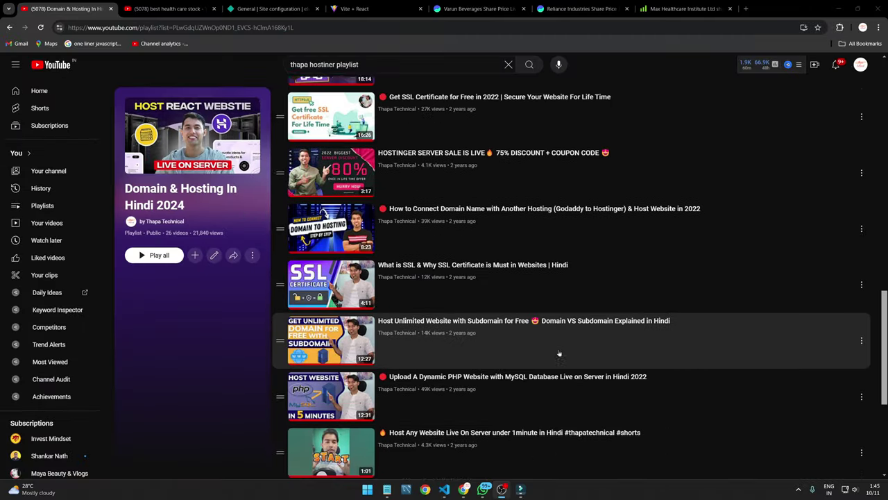
pyautogui.scroll(2, 559, 354)
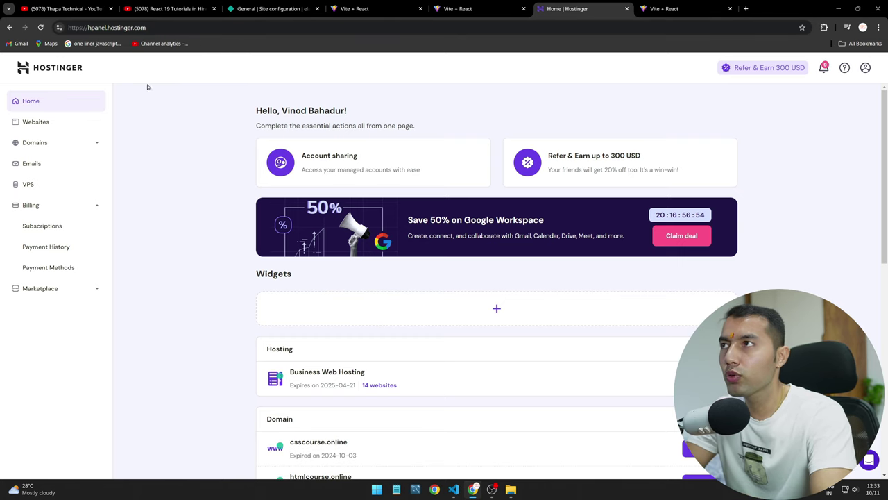
# - Look over the hosting and domains on the Hostinger panel's home page and open the Websites list
pyautogui.scroll(-3, 287, 255)
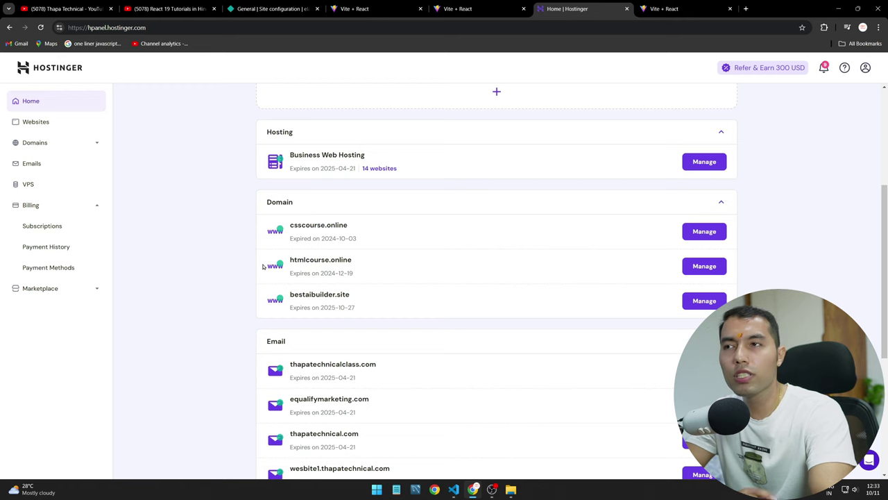
pyautogui.scroll(3, 240, 273)
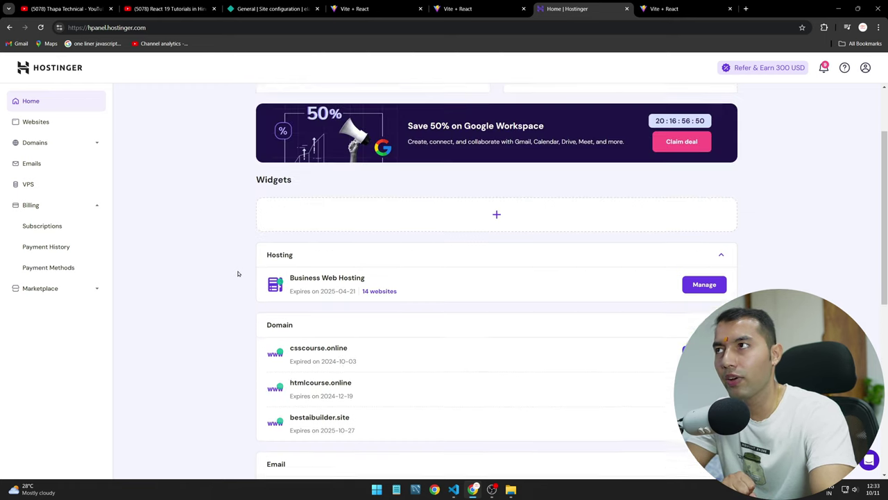
pyautogui.click(36, 124)
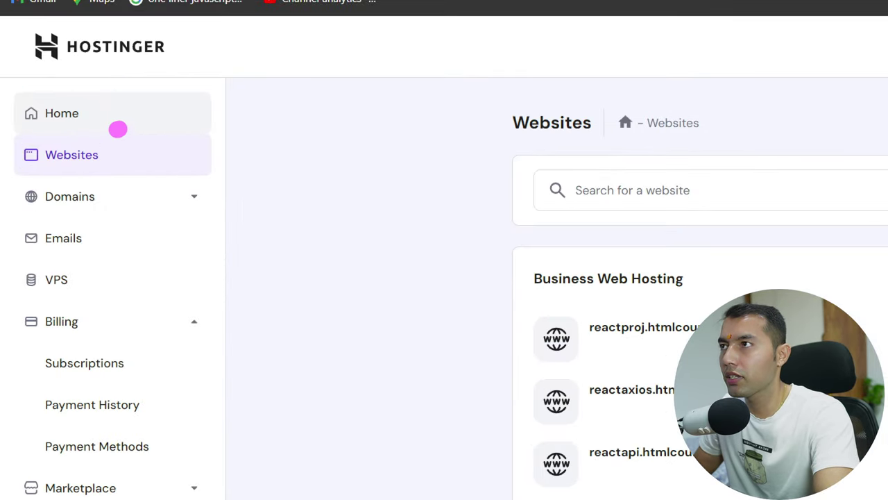
pyautogui.moveTo(69, 112); pyautogui.dragTo(101, 89)
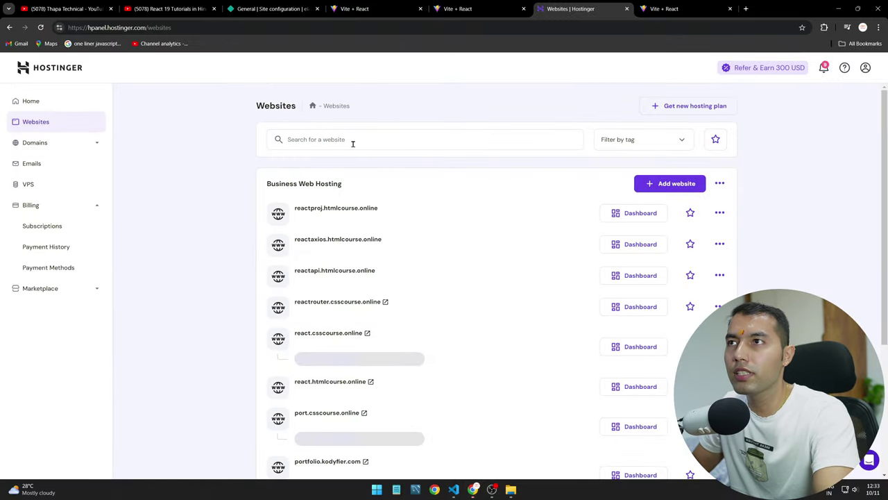
pyautogui.click(707, 198)
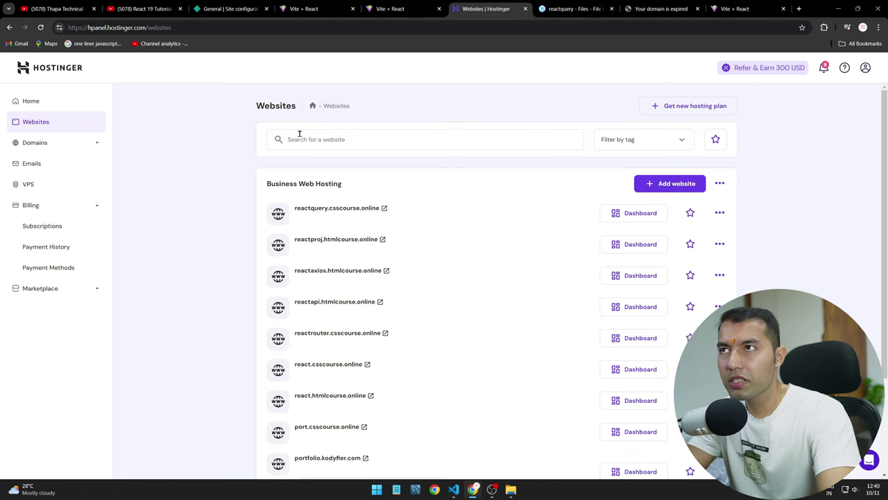
# - Search the websites for html, open the htmlcourse.online dashboard, and glance at the project's local dist folder
pyautogui.scroll(-1, 326, 142)
pyautogui.scroll(1, 327, 142)
pyautogui.click(334, 143)
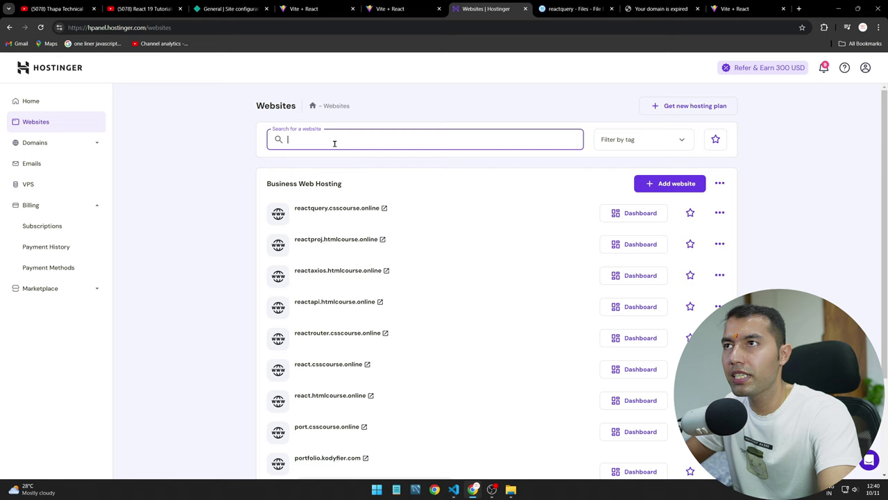
pyautogui.write('html')
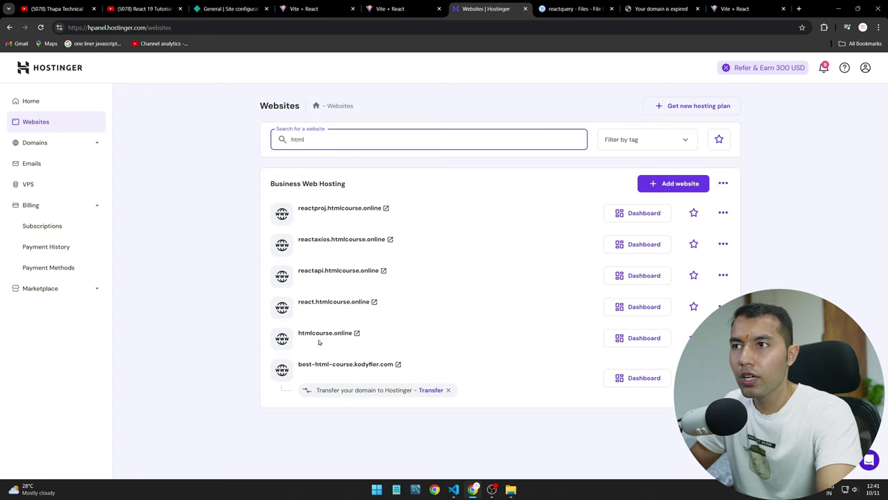
pyautogui.click(652, 341)
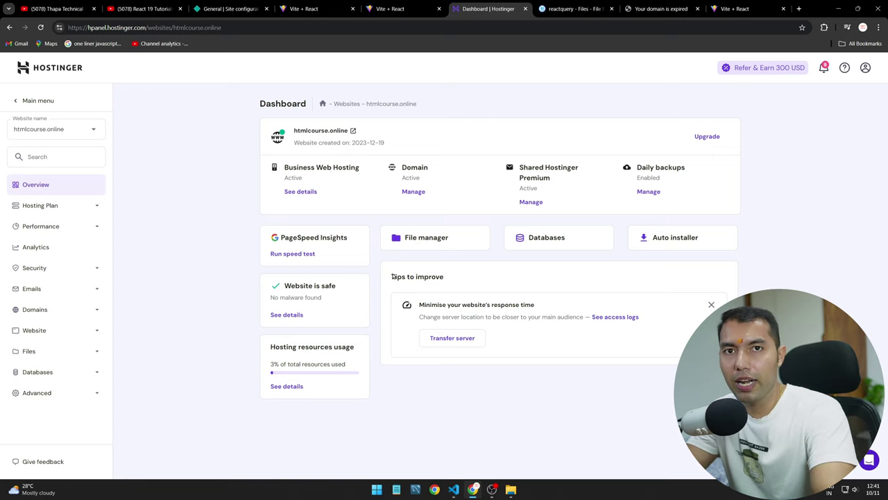
pyautogui.hotkey('alt', 'Tab')
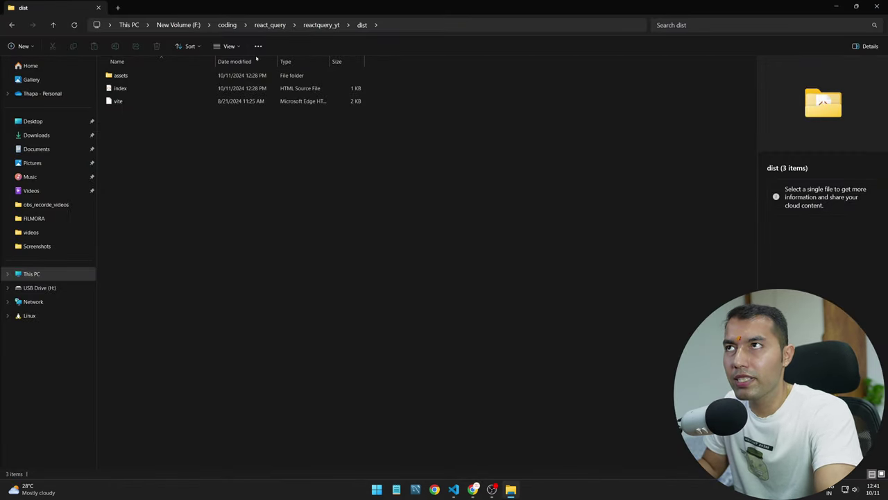
pyautogui.hotkey('alt', 'Tab')
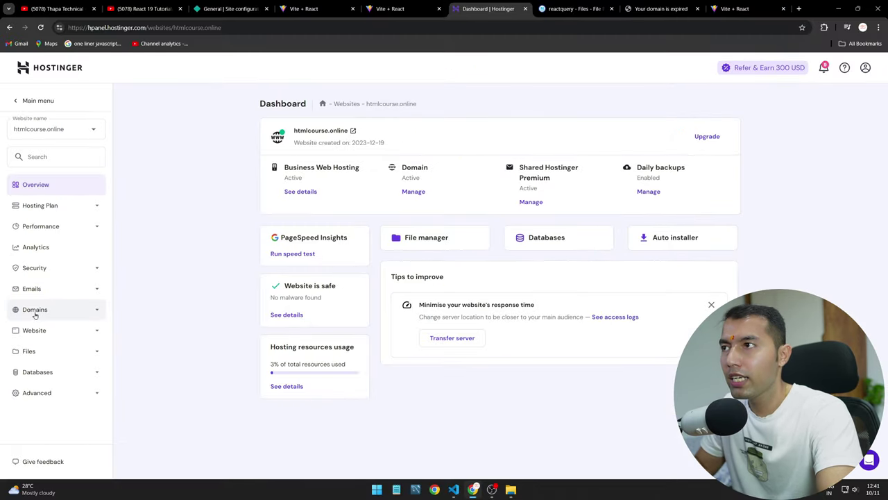
# - Create the subdomain reactquery under htmlcourse.online with a custom folder named reactquery inside public_html
pyautogui.click(72, 304)
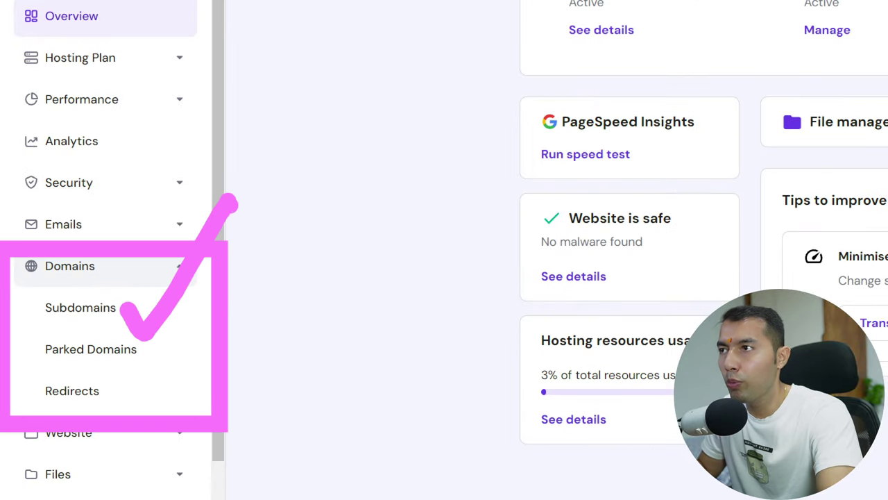
pyautogui.click(80, 307)
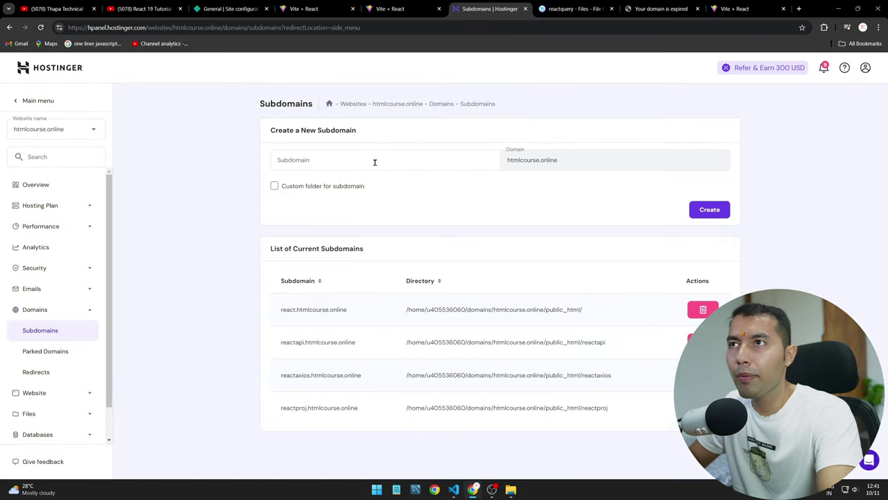
pyautogui.click(375, 162)
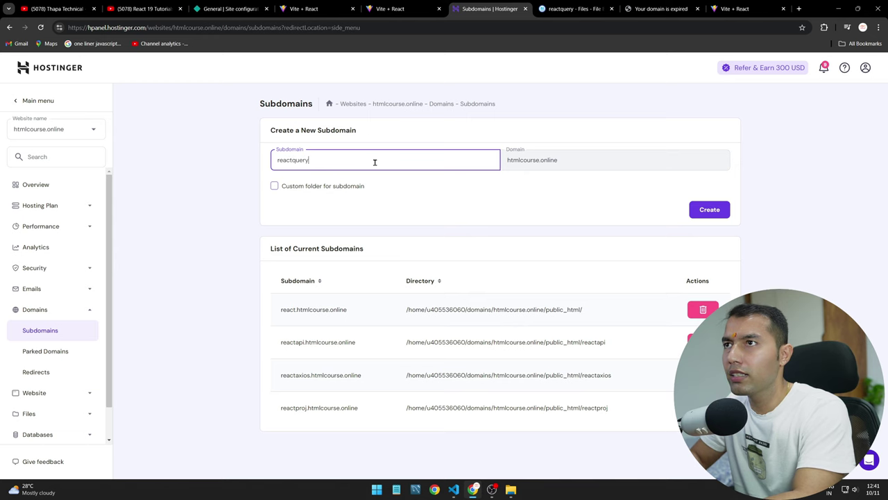
pyautogui.doubleClick(314, 164)
pyautogui.hotkey('ctrl', 'c')
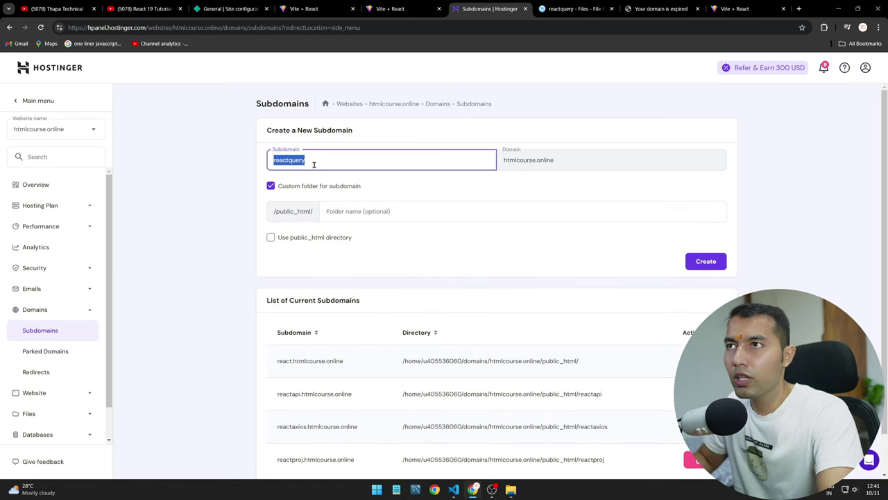
pyautogui.click(387, 208)
pyautogui.hotkey('ctrl', 'v')
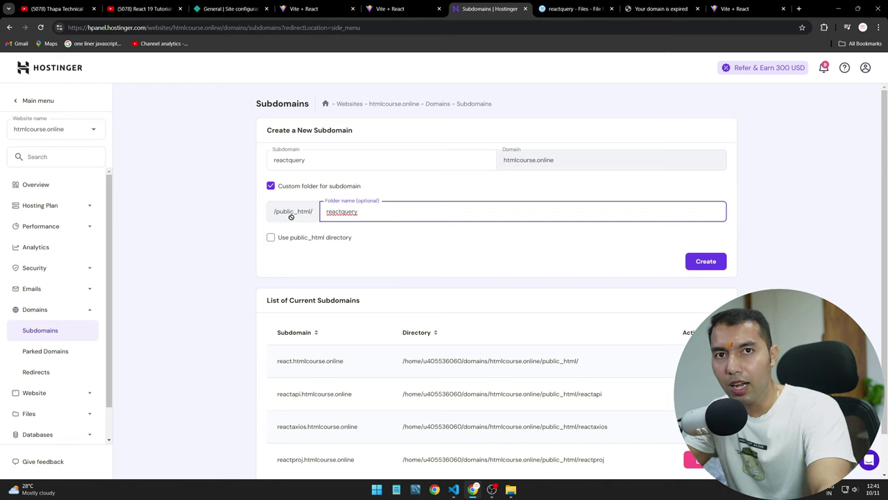
pyautogui.click(705, 264)
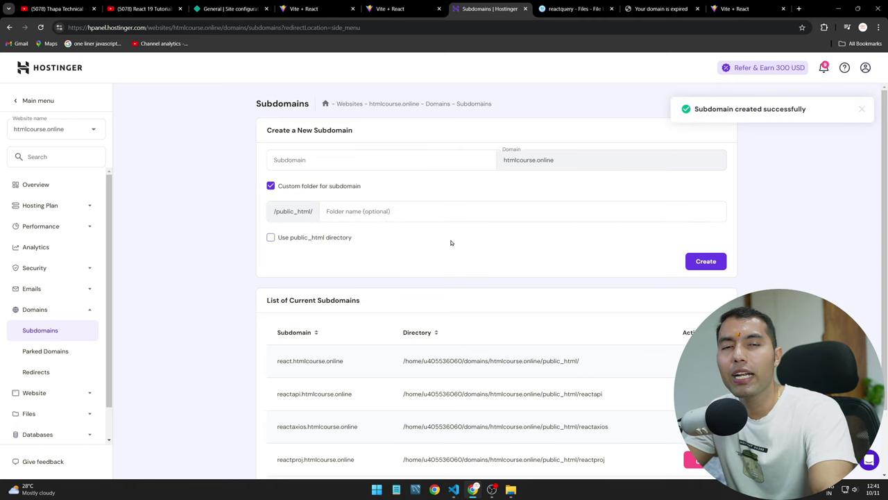
# - Copy the address reactquery.htmlcourse.online from the current subdomains and load it in the browser tab showing the local app
pyautogui.scroll(-2, 443, 252)
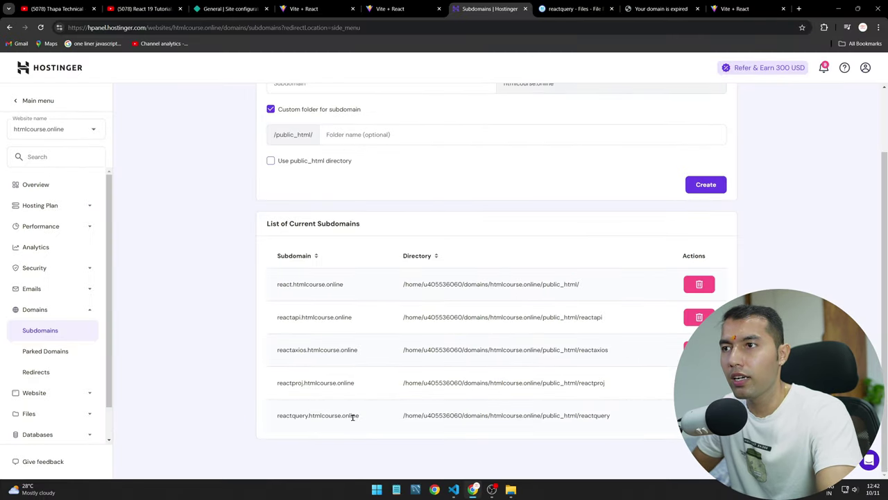
pyautogui.moveTo(361, 416); pyautogui.dragTo(274, 429)
pyautogui.hotkey('ctrl', 'c')
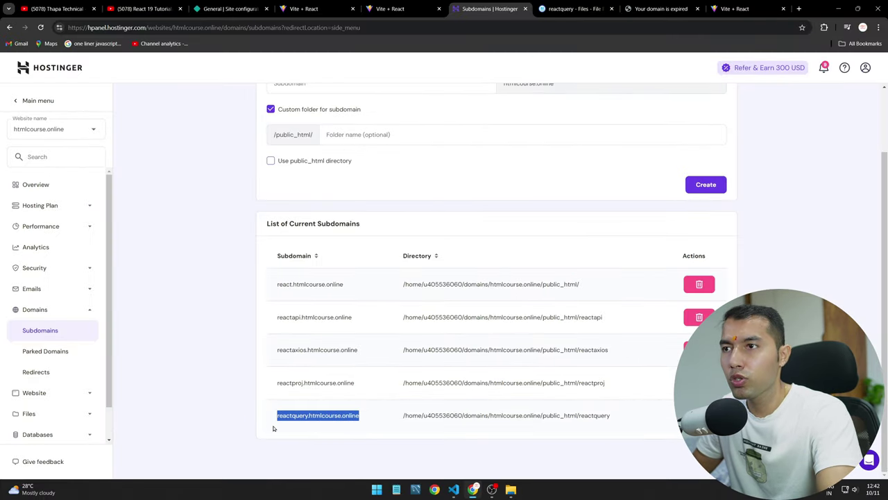
pyautogui.click(736, 8)
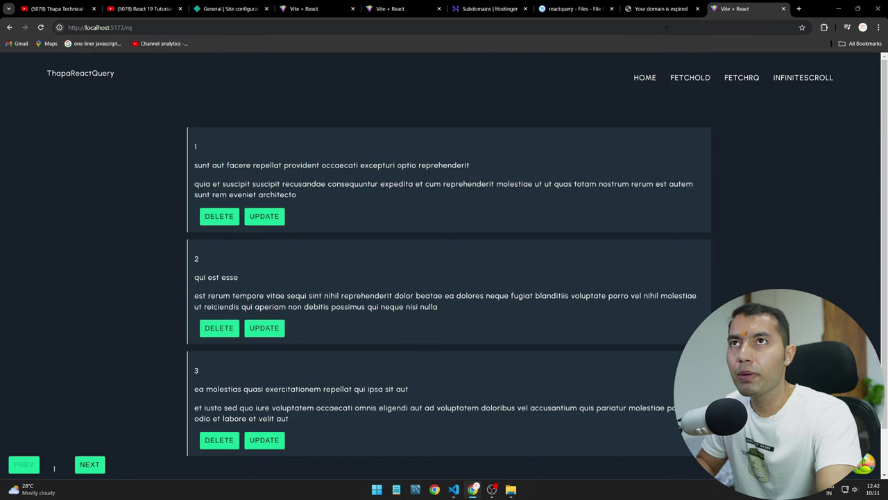
pyautogui.click(660, 27)
pyautogui.hotkey('ctrl', 'v')
pyautogui.press('Return')
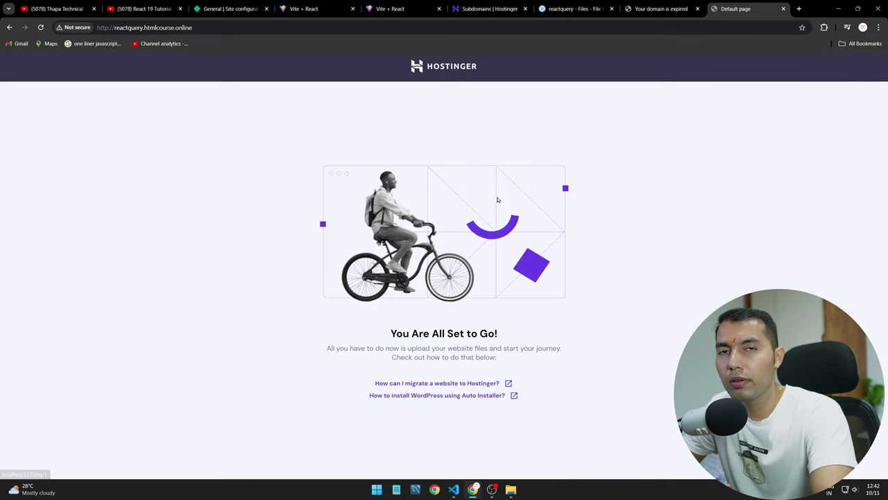
# - Open the file manager of htmlcourse.online from its overview, closing the expired-domain page and the old file browser
pyautogui.click(659, 8)
pyautogui.click(697, 8)
pyautogui.click(573, 9)
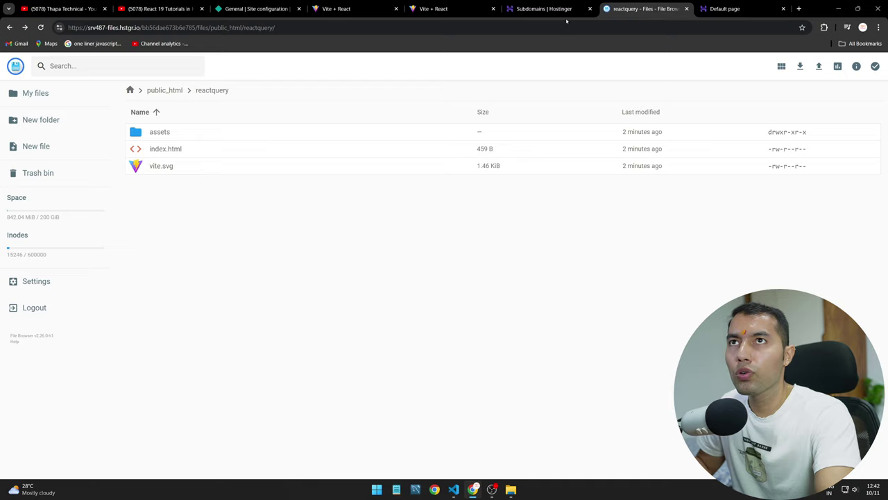
pyautogui.click(534, 13)
pyautogui.scroll(2, 417, 333)
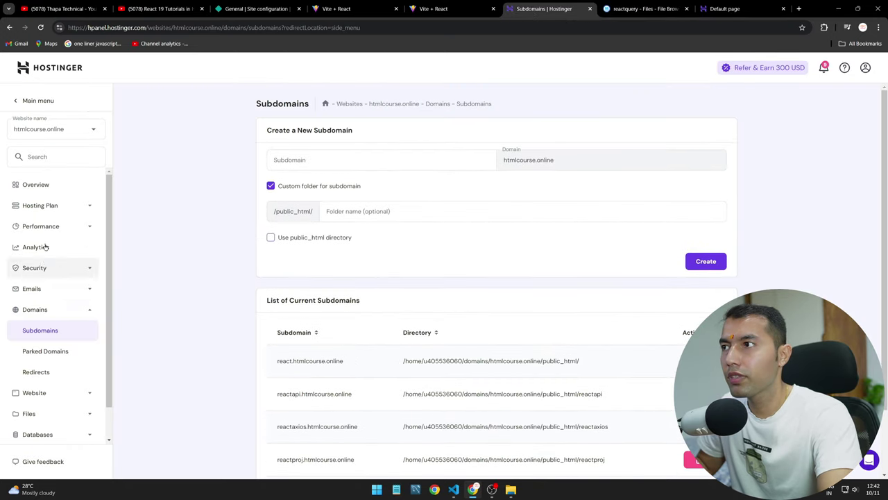
pyautogui.click(44, 184)
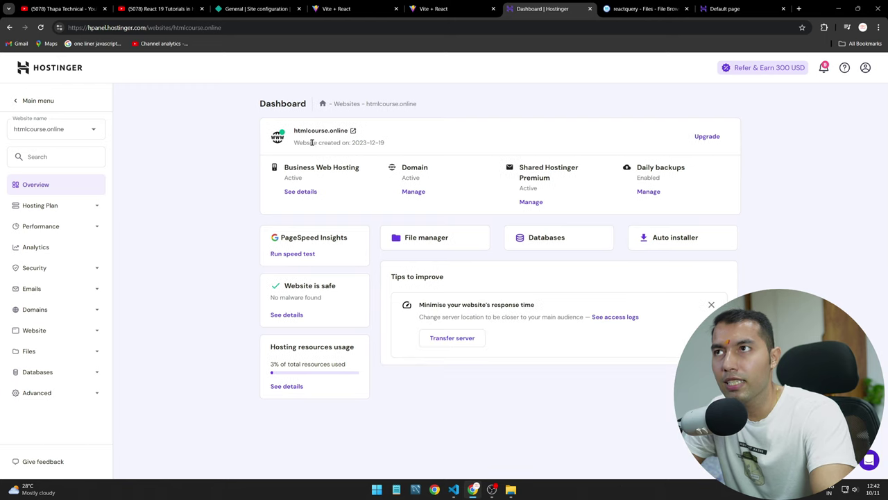
pyautogui.click(416, 240)
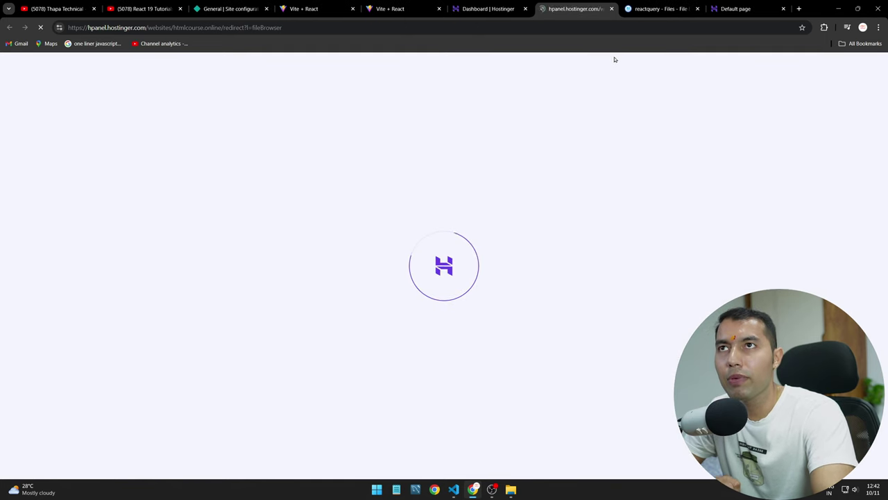
pyautogui.click(683, 9)
pyautogui.click(697, 8)
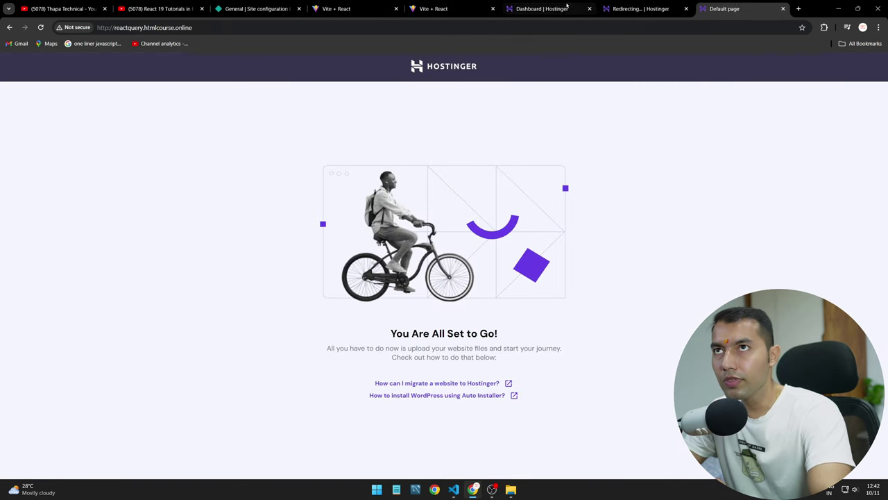
pyautogui.click(638, 8)
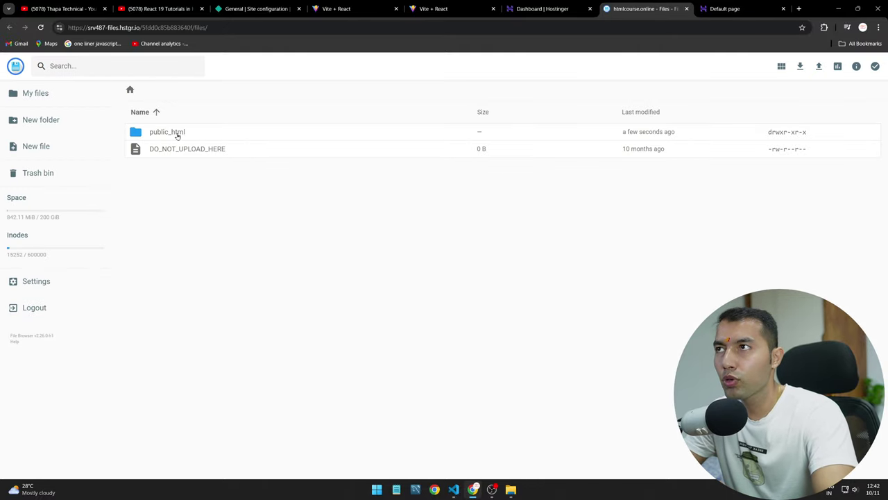
# - Delete default.php from the public_html/reactquery folder immediately, skipping the trash bin
pyautogui.doubleClick(177, 134)
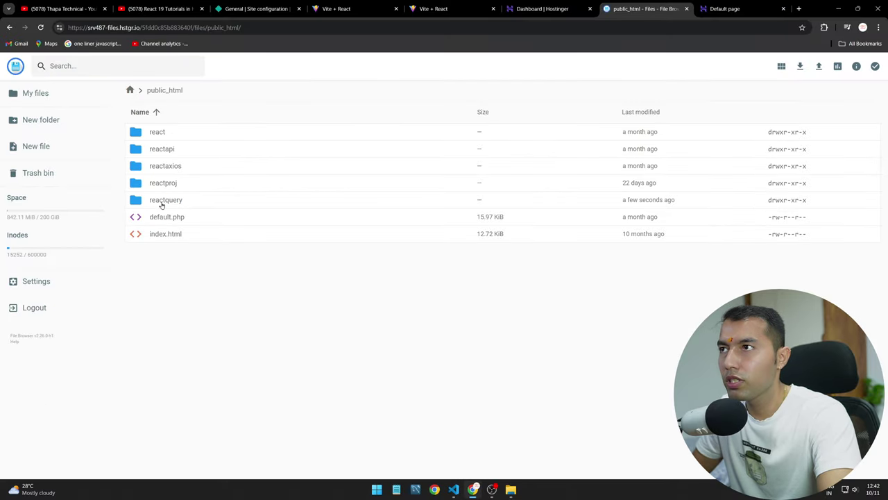
pyautogui.doubleClick(161, 202)
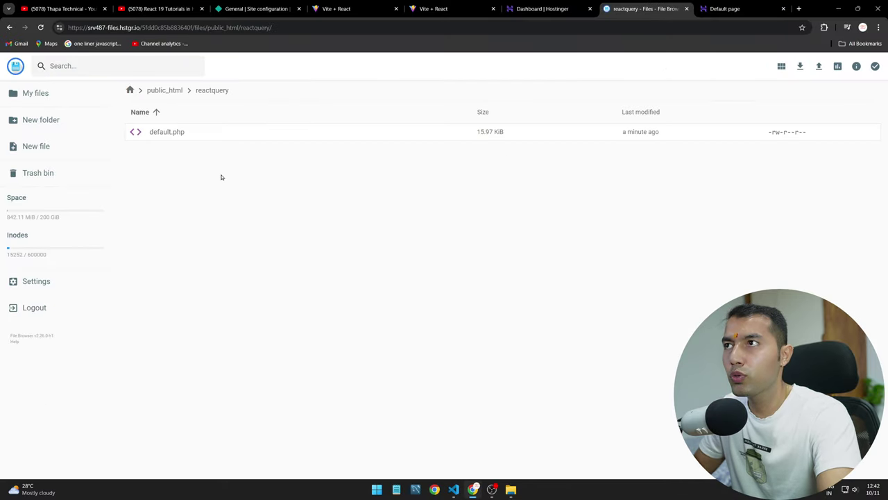
pyautogui.hotkey('ctrl', 'a')
pyautogui.press('Delete')
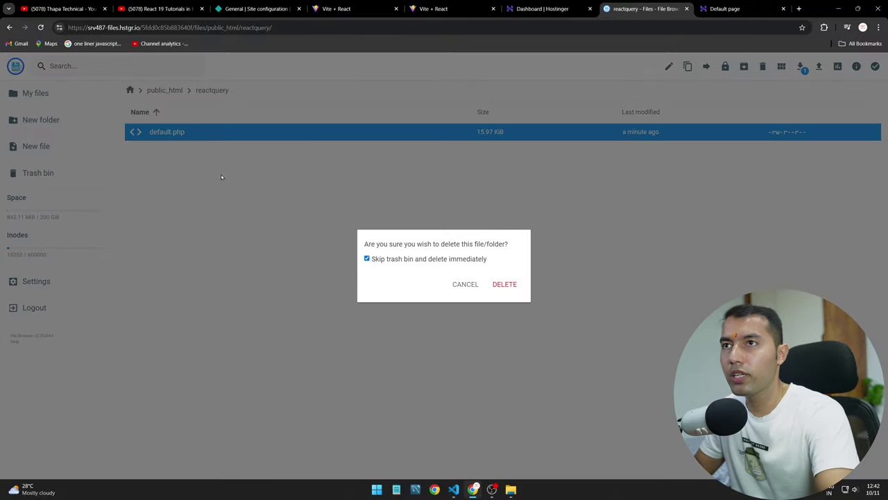
pyautogui.click(506, 283)
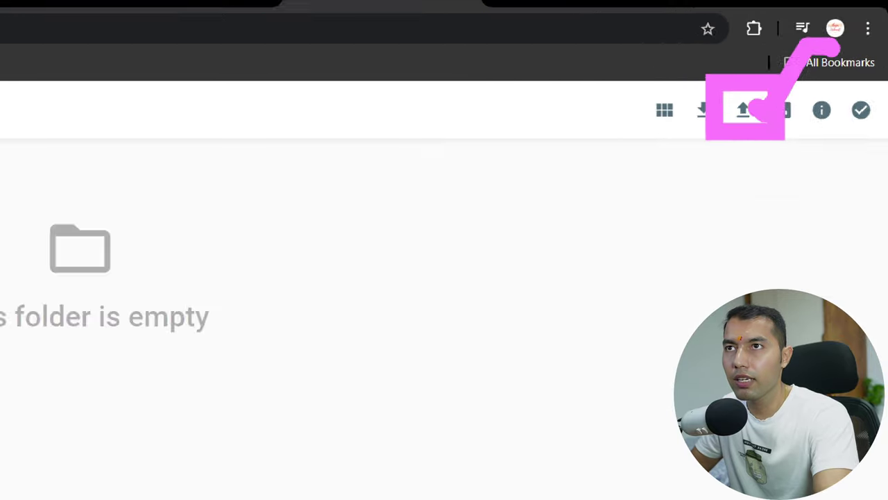
# - Upload the dist folder from the local reactquery_yt project into the empty reactquery folder
pyautogui.click(744, 109)
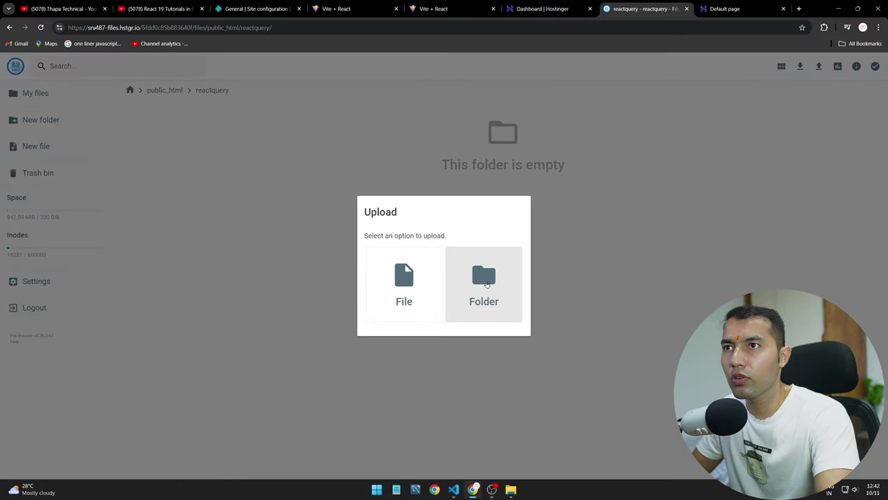
pyautogui.click(486, 283)
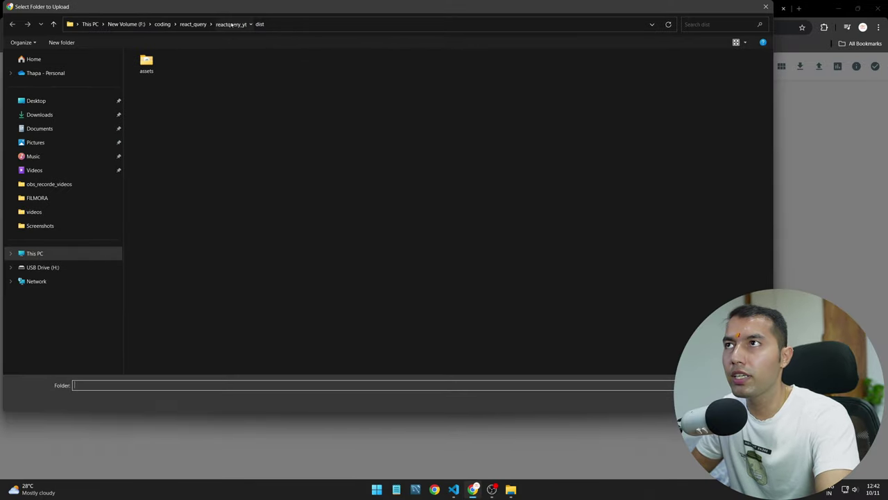
pyautogui.click(186, 48)
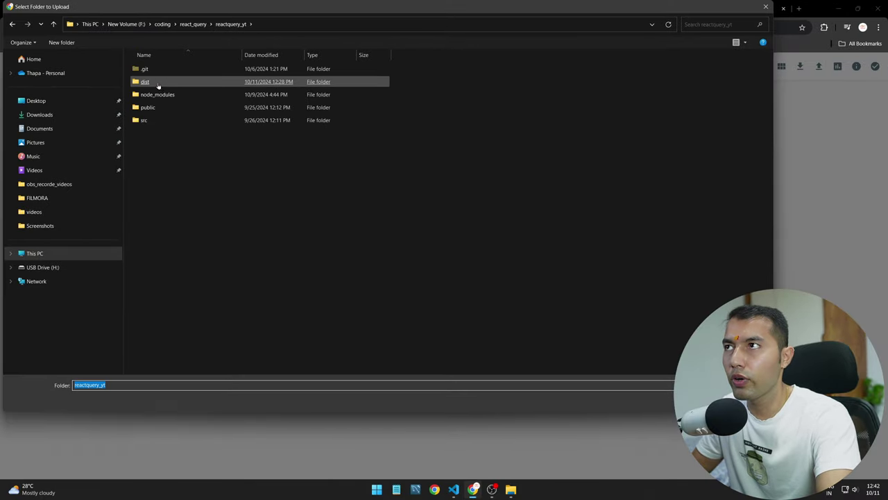
pyautogui.doubleClick(152, 83)
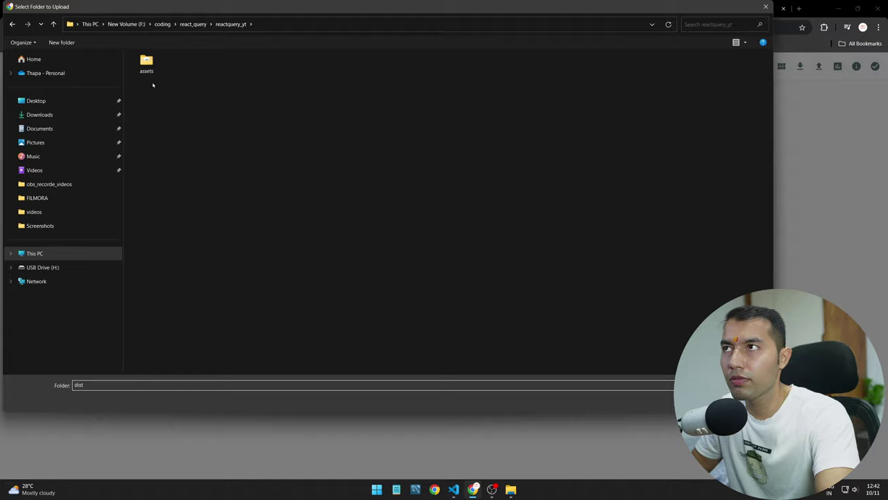
pyautogui.press('Return')
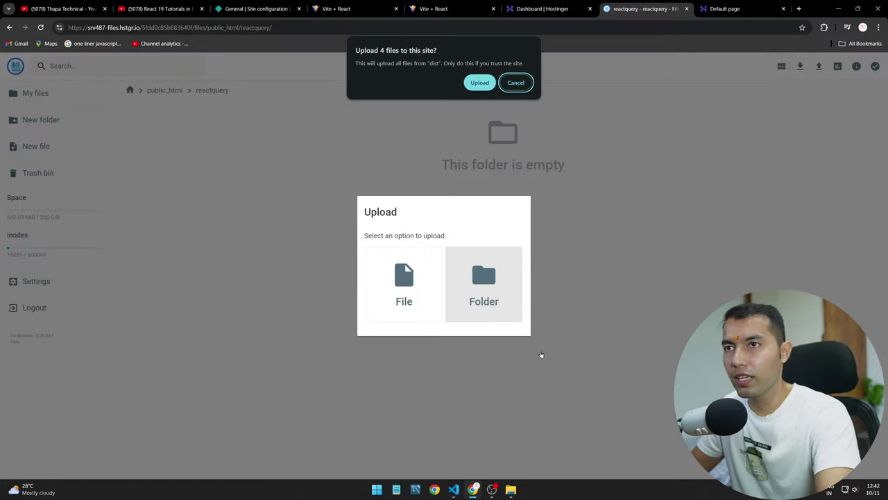
pyautogui.press('Return')
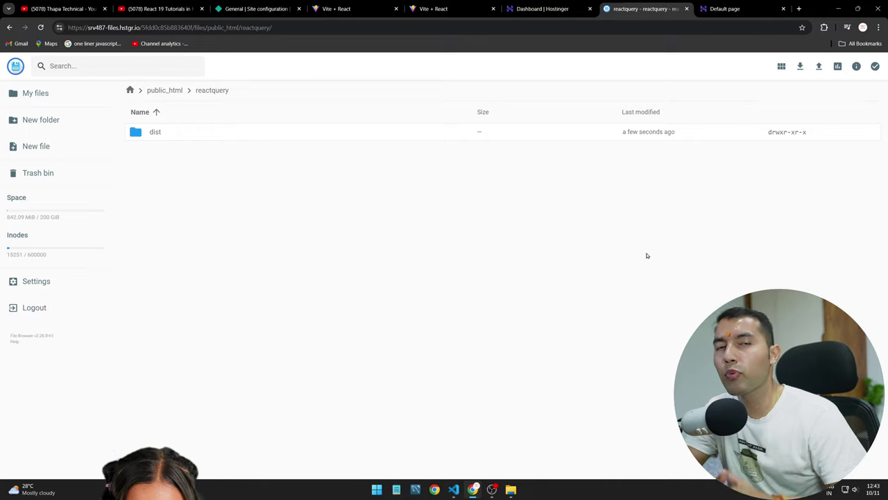
# - Move assets, index.html and vite.svg out of the uploaded dist folder into its parent reactquery folder
pyautogui.click(156, 133)
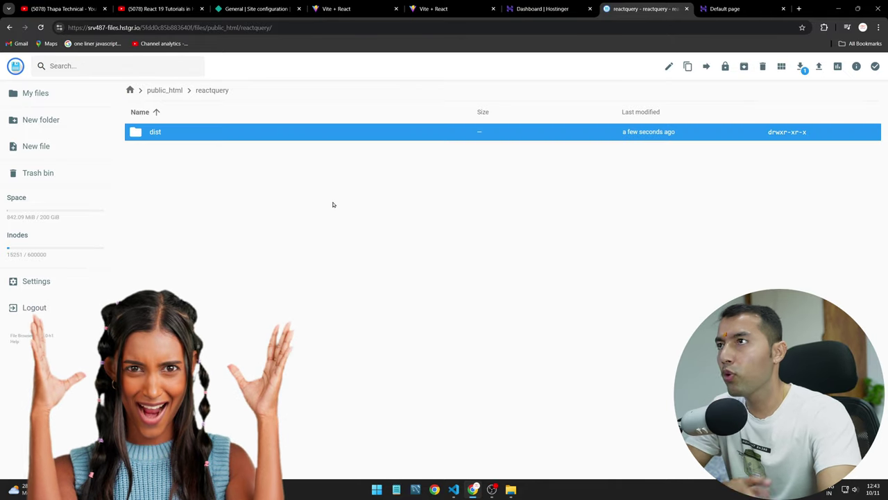
pyautogui.doubleClick(155, 133)
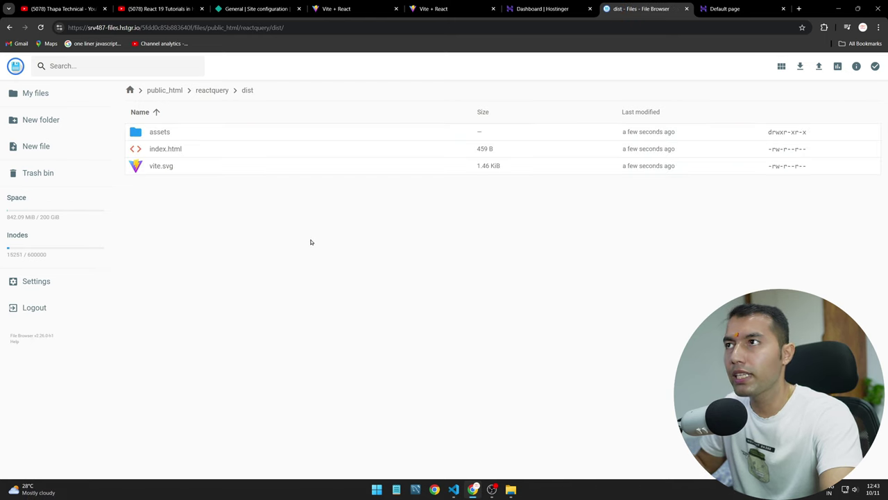
pyautogui.hotkey('ctrl', 'a')
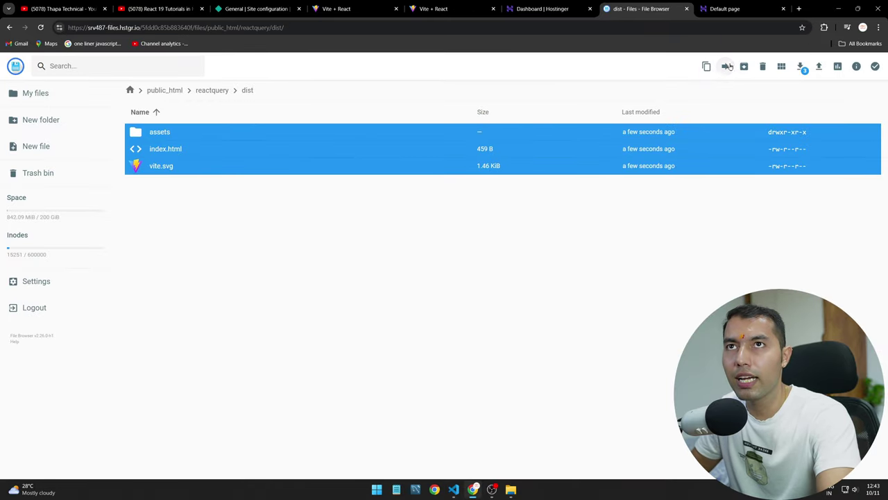
pyautogui.click(726, 66)
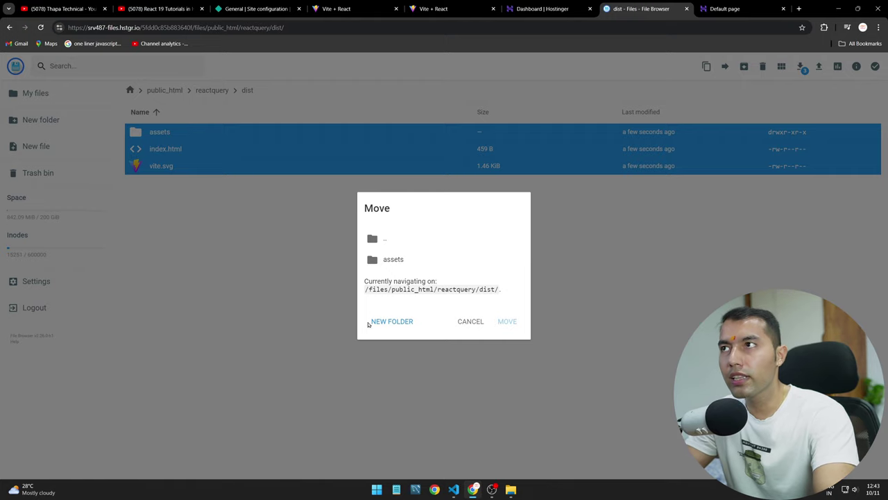
pyautogui.click(386, 240)
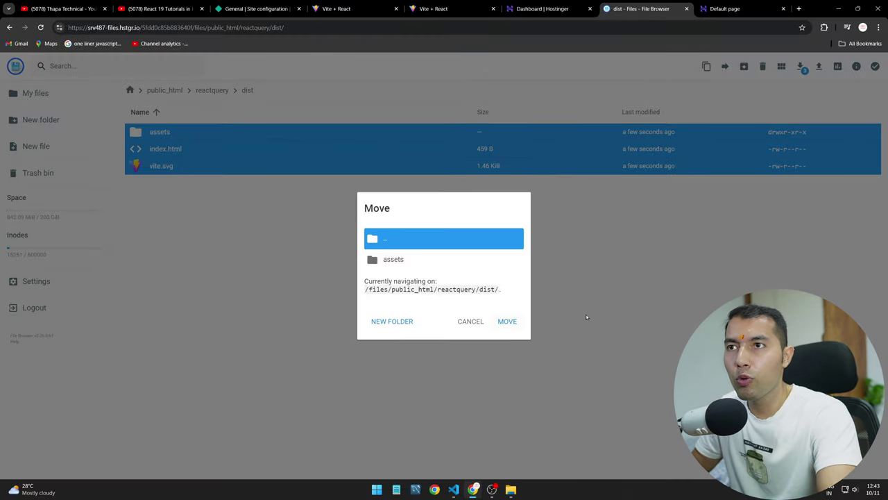
pyautogui.press('Return')
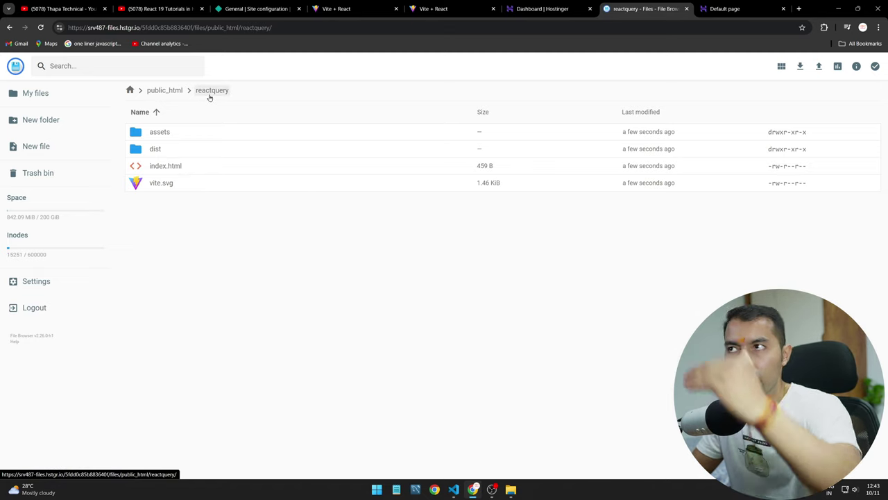
# - Delete the leftover dist folder from public_html/reactquery
pyautogui.click(154, 149)
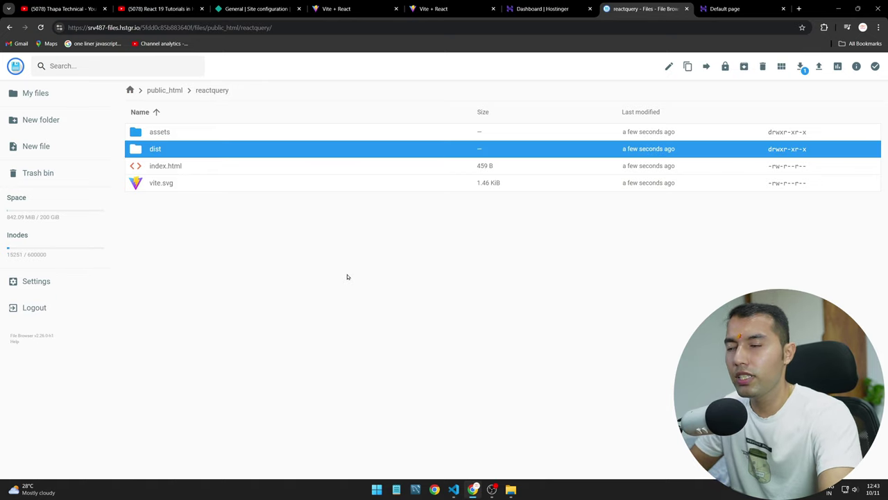
pyautogui.press('Delete')
pyautogui.click(507, 287)
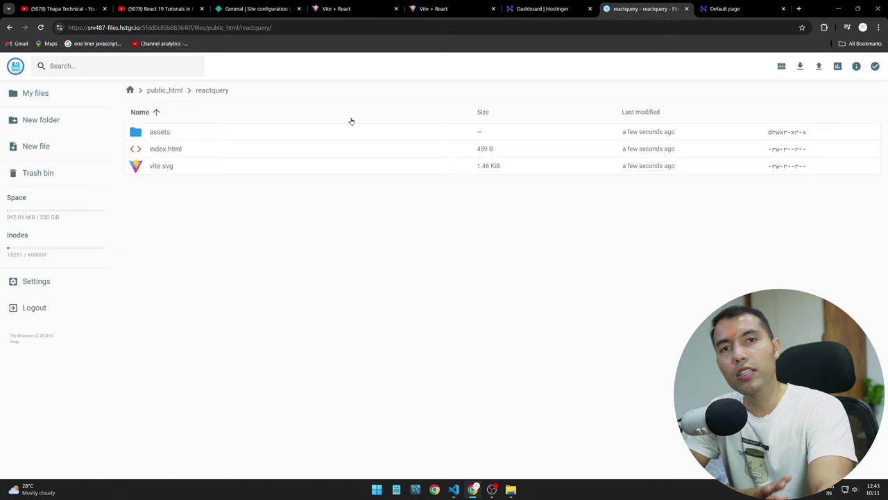
# - Reload the live reactquery.htmlcourse.online site, open the first post on the FetchRQ page and return to the post list
pyautogui.hotkey('ctrl', 'Tab')
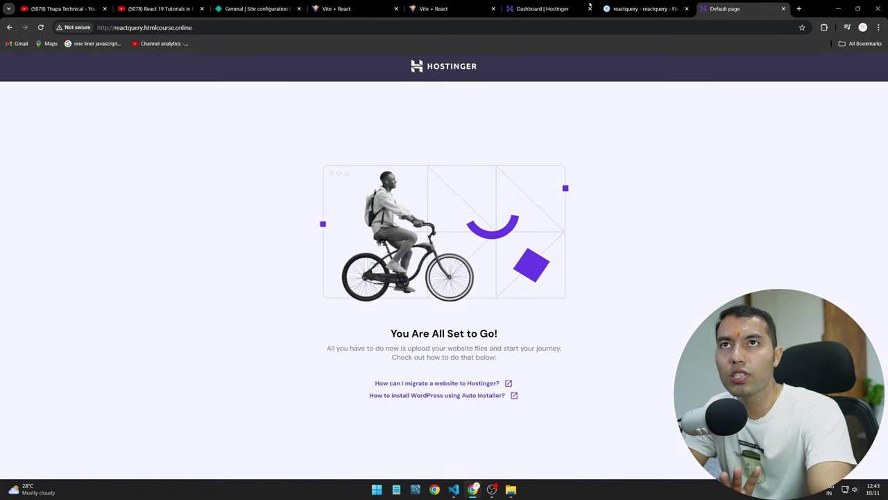
pyautogui.hotkey('ctrl', 'r')
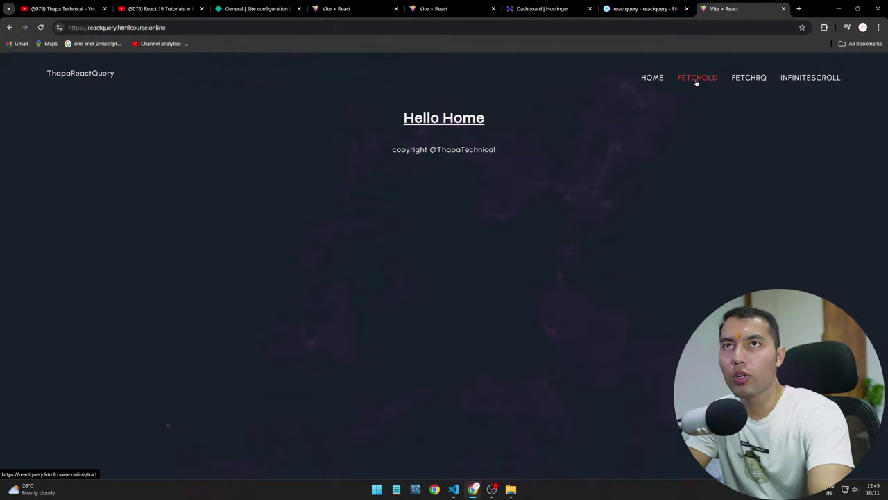
pyautogui.click(749, 78)
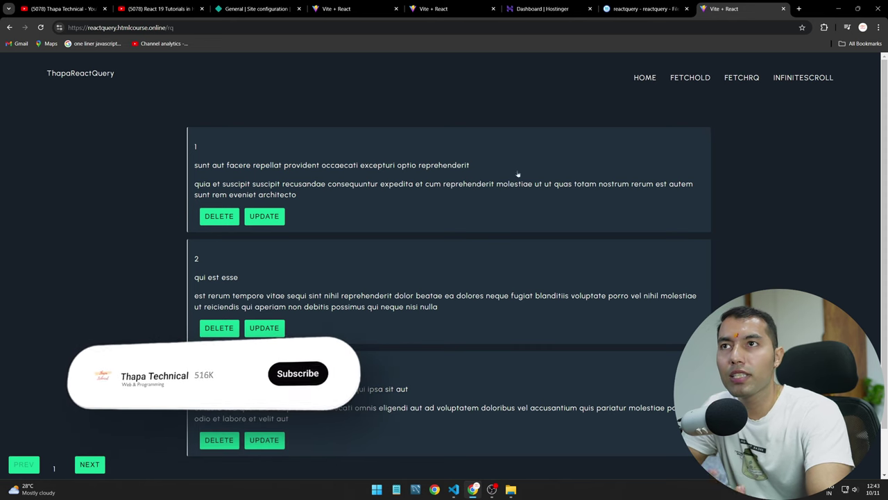
pyautogui.click(344, 189)
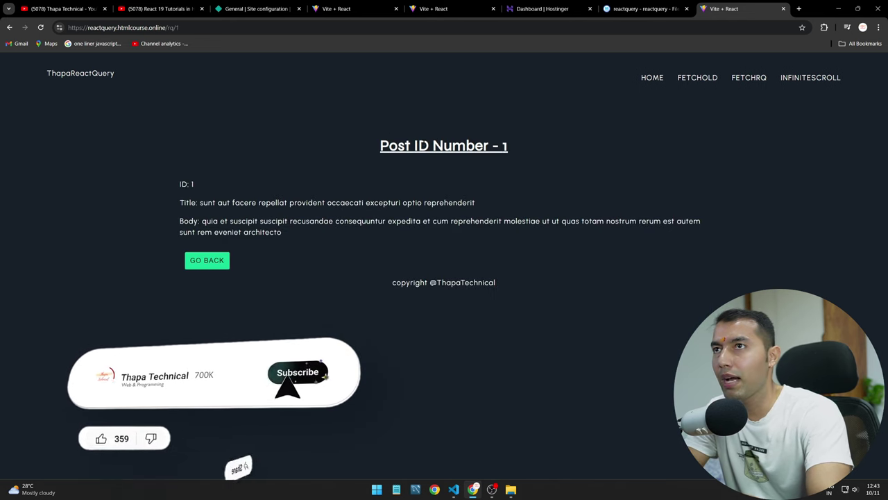
pyautogui.click(207, 259)
pyautogui.click(263, 210)
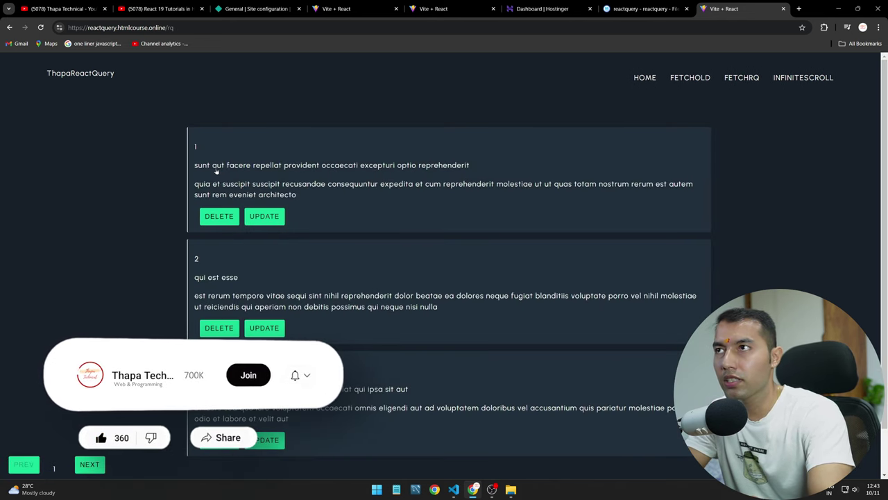
# - Check the InfiniteScroll page of the live site by looking through its user list
pyautogui.click(803, 77)
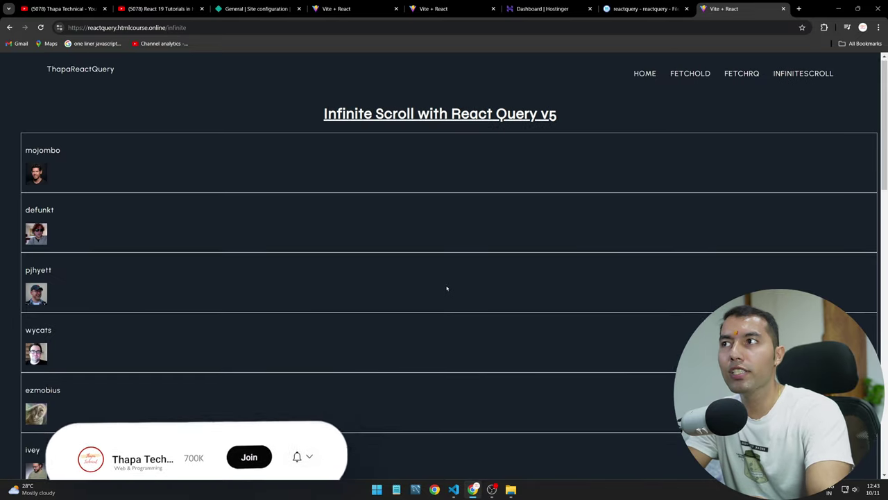
pyautogui.scroll(-7, 446, 289)
pyautogui.scroll(7, 448, 302)
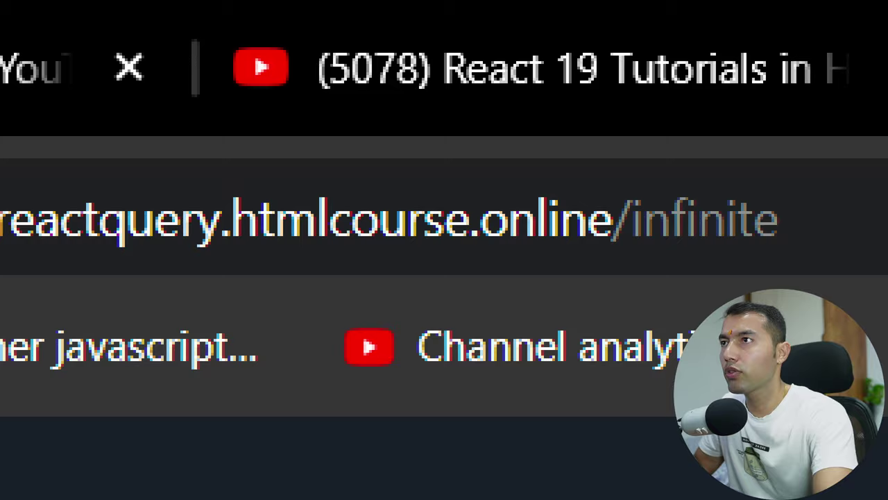
pyautogui.click(99, 11)
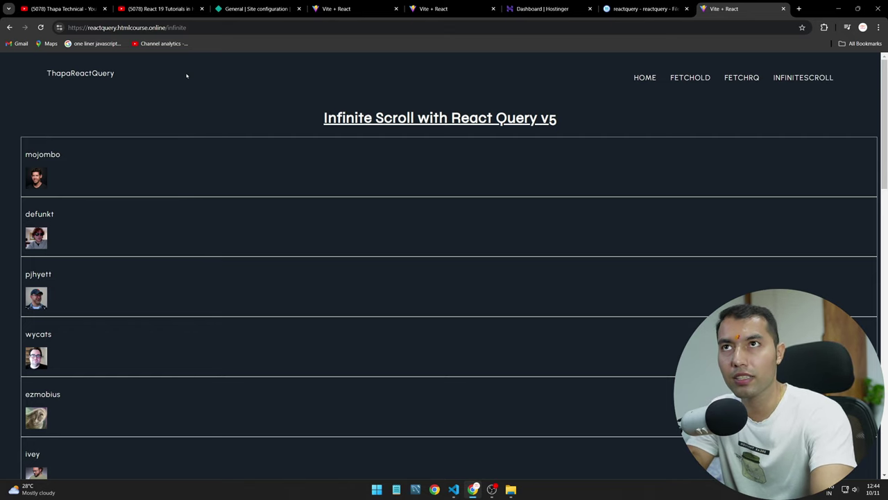
pyautogui.doubleClick(136, 28)
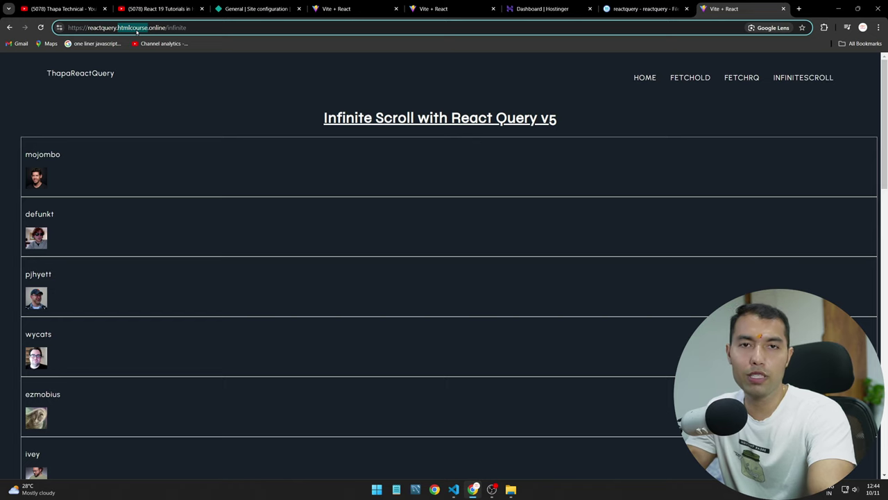
pyautogui.click(246, 106)
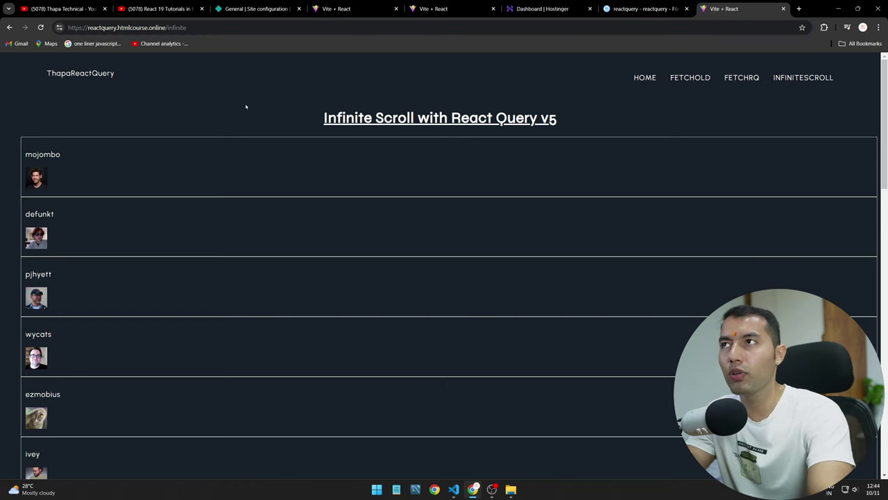
# - Return to the Hostinger dashboard, leave it for the hostinger.in home page and look over the hosting plans and prices
pyautogui.click(642, 8)
pyautogui.click(548, 9)
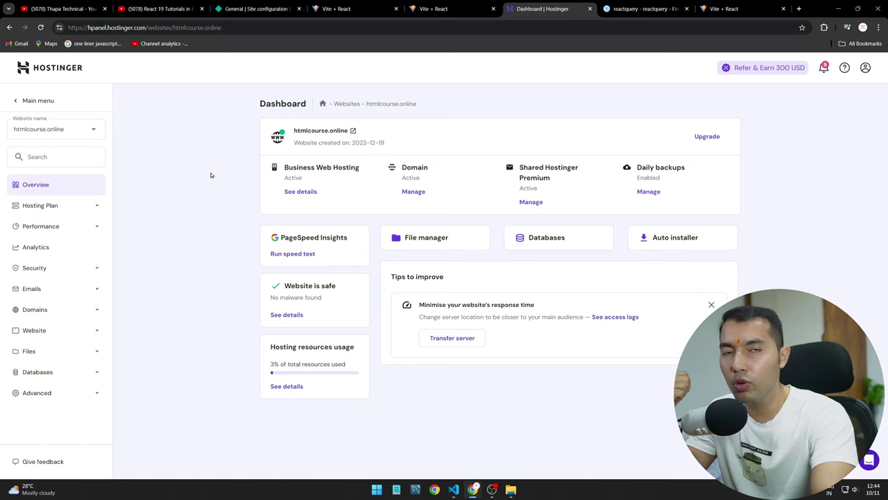
pyautogui.click(49, 72)
pyautogui.click(49, 72)
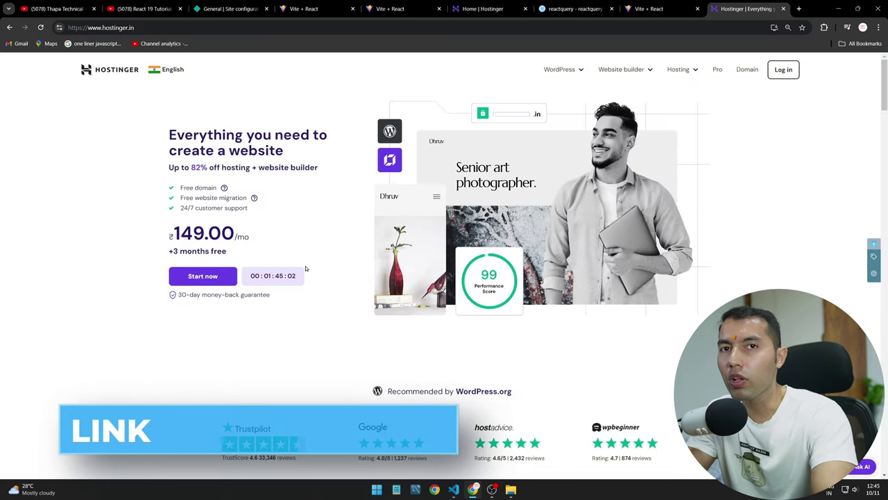
pyautogui.scroll(-6, 304, 270)
pyautogui.scroll(6, 274, 307)
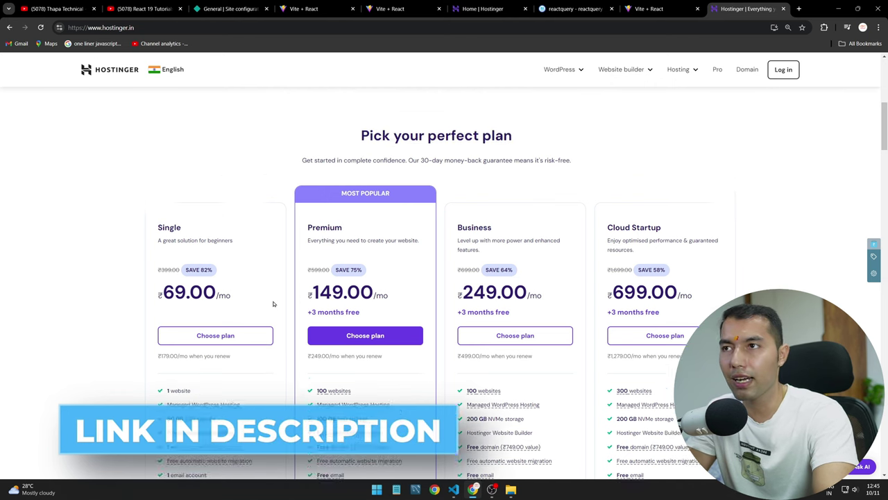